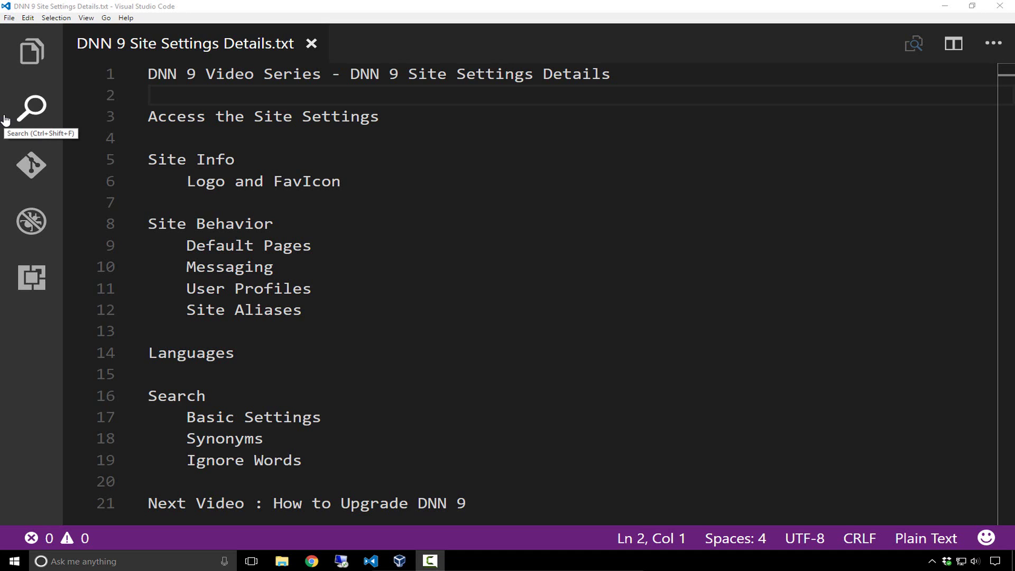
- Place the caret at the Site Settings entries in the outline notes
click(317, 139)
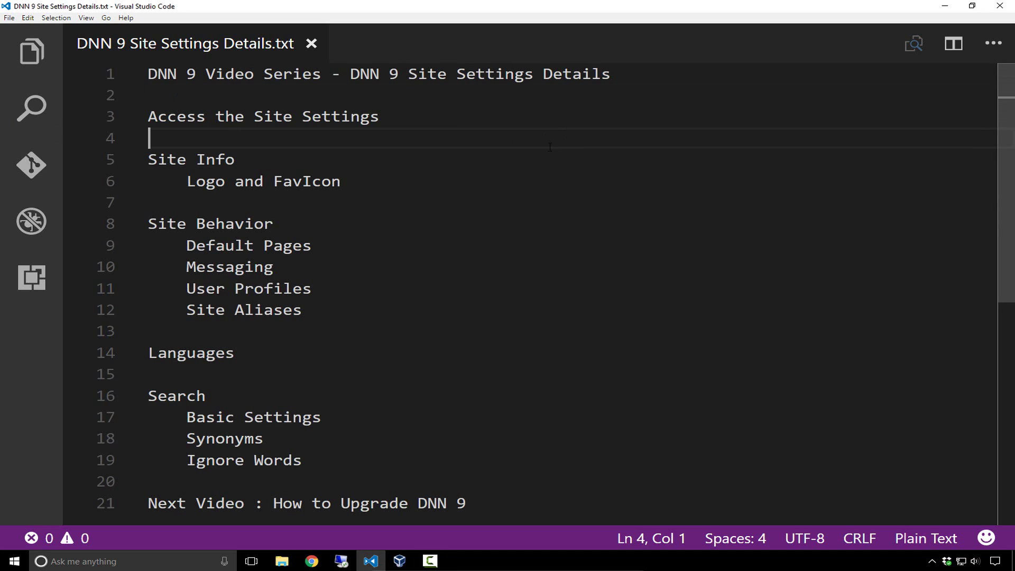
click(524, 120)
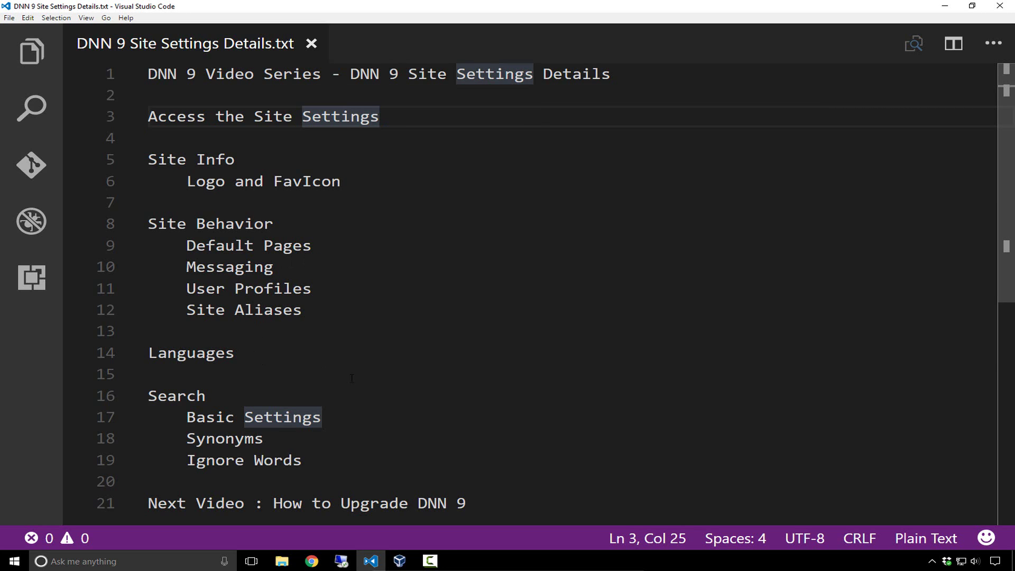
click(296, 374)
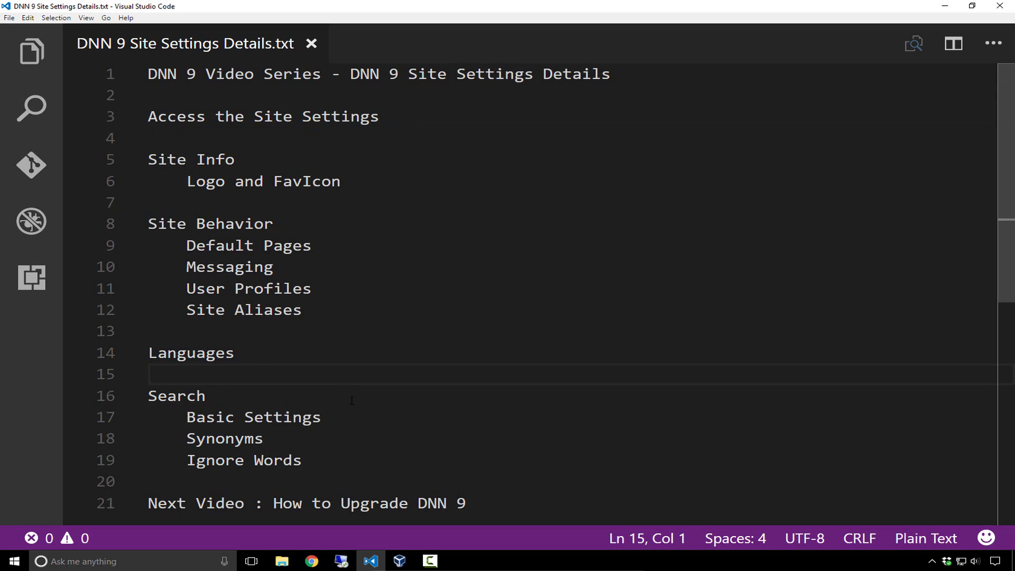
click(464, 420)
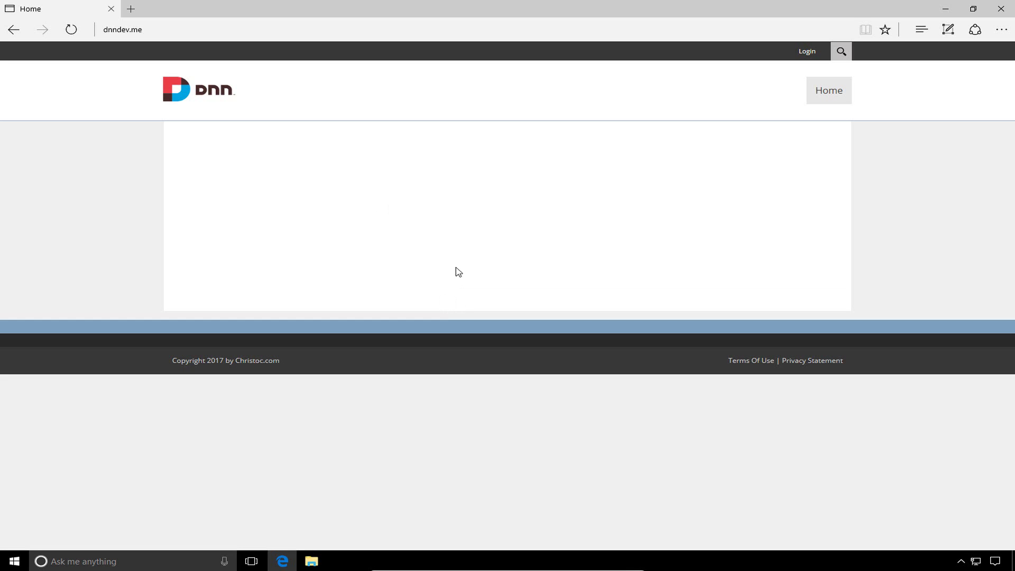
- Reload dnndev.me and sign in with the host superuser credentials
click(81, 26)
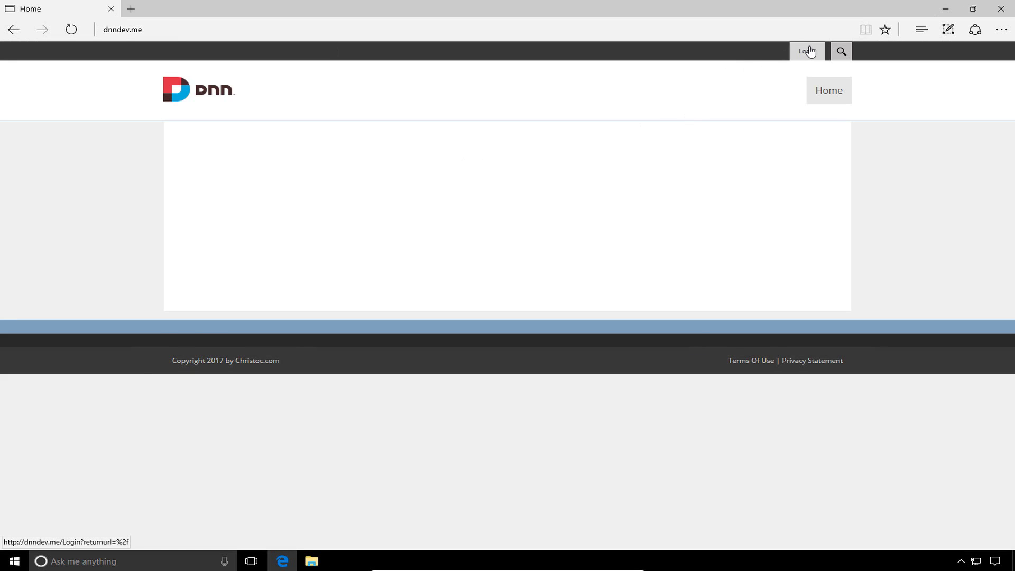
click(807, 51)
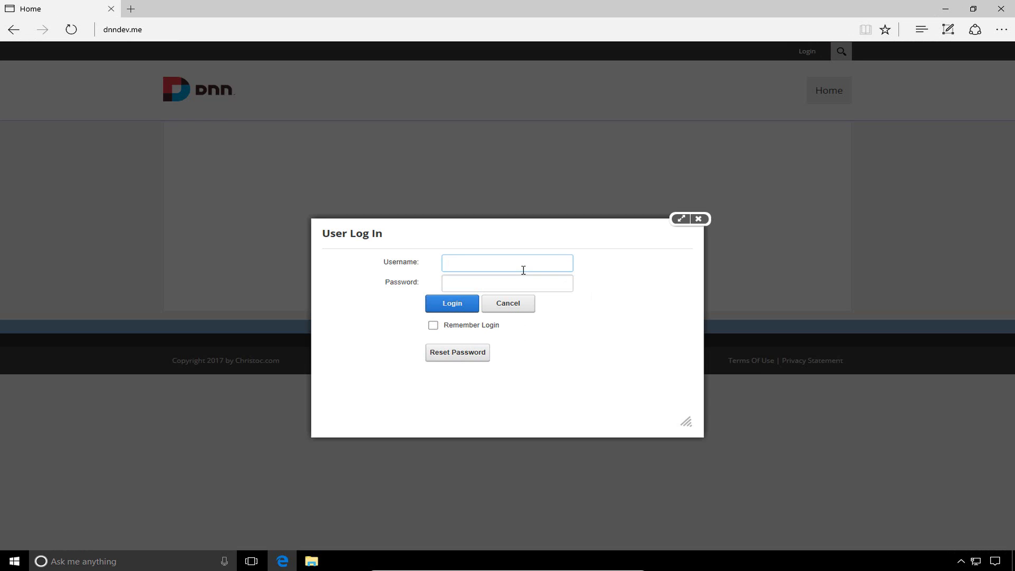
text(host)
key(Tab)
text(•••••••••••)
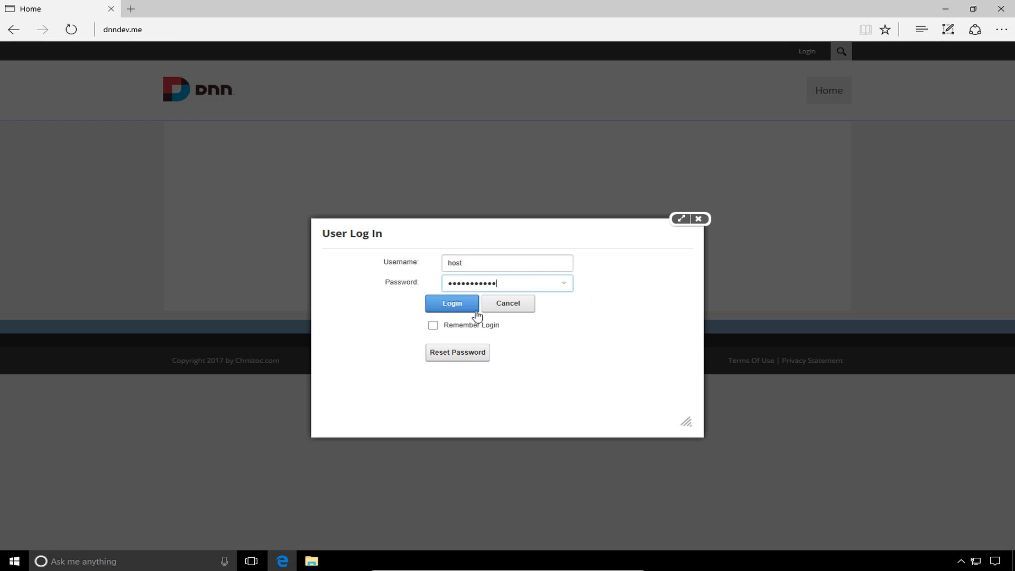
click(477, 314)
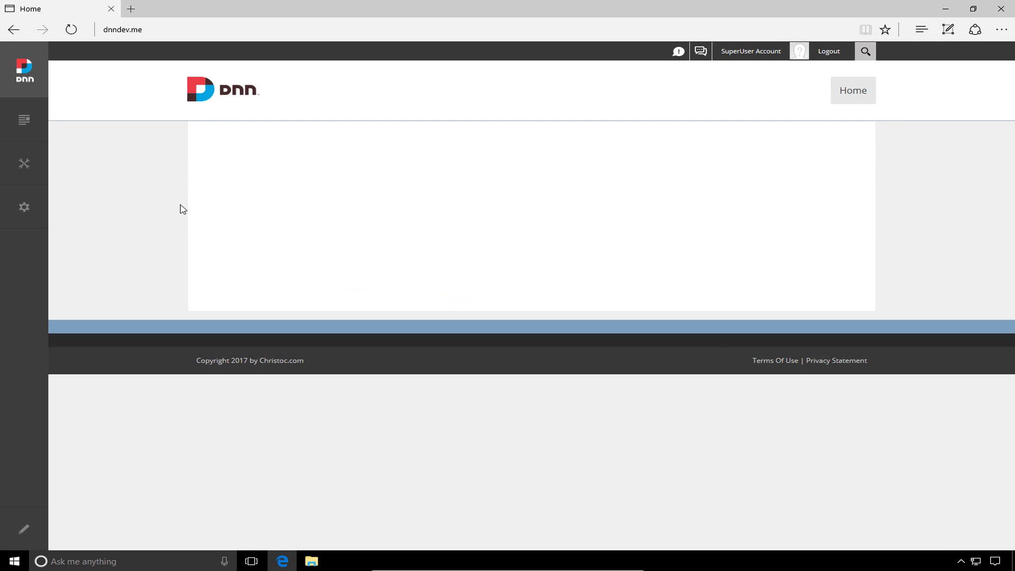
- Open Site Settings and review the DNN Development Site title, description and keywords
mouse_move(27, 209)
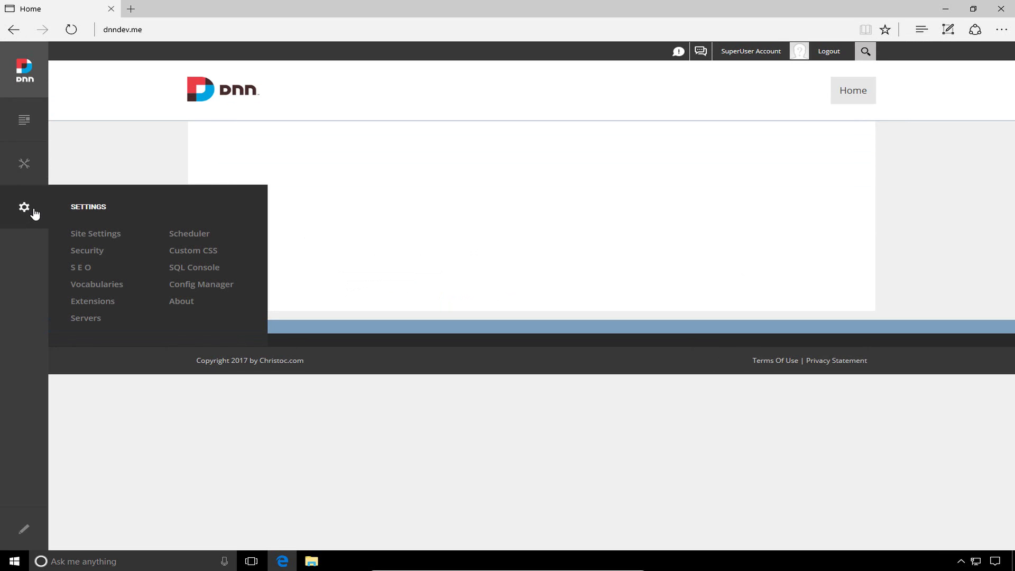
click(100, 236)
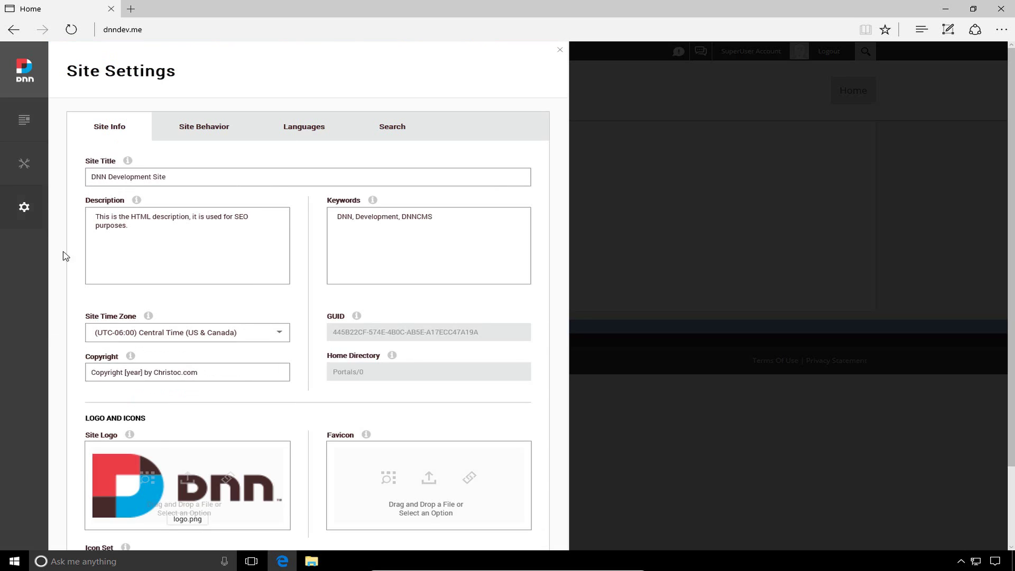
scroll(354, 172, down, 2)
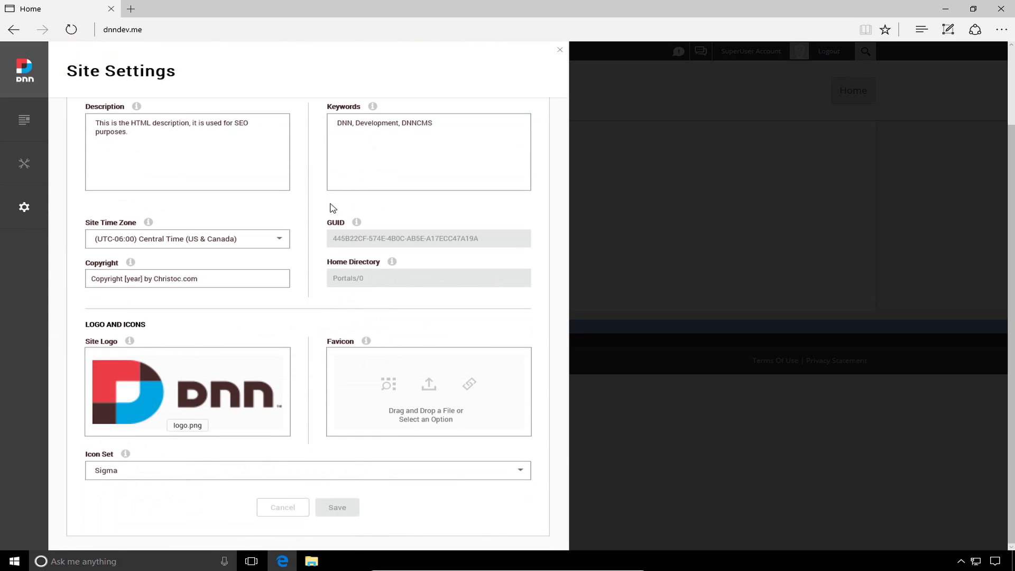
scroll(344, 223, up, 2)
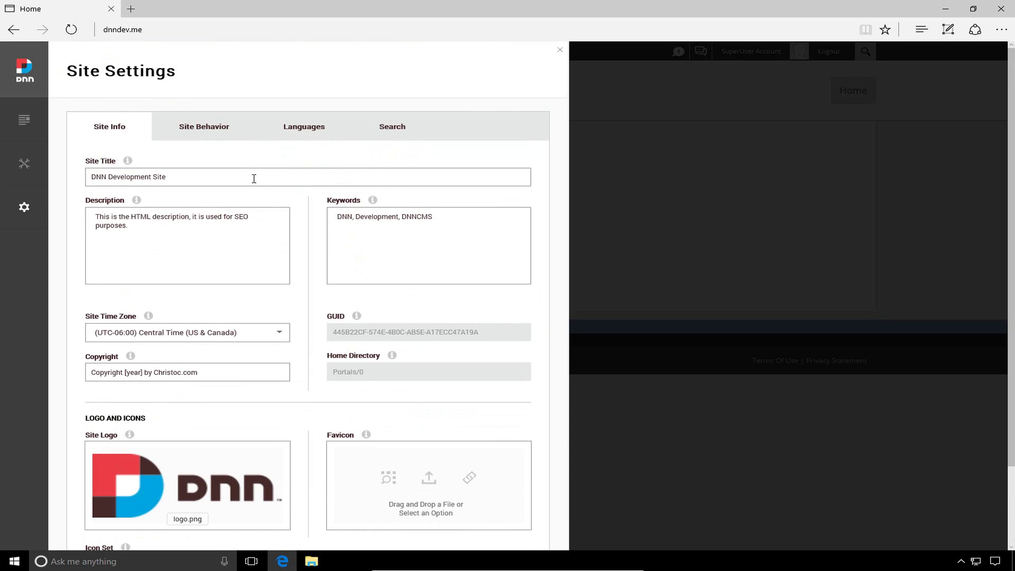
triple_click(202, 178)
click(191, 236)
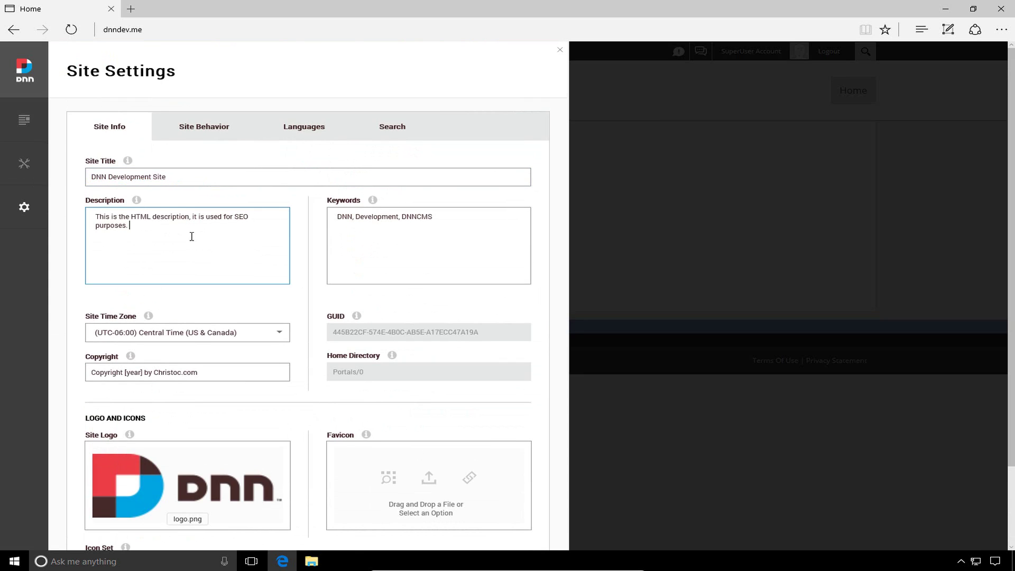
click(448, 231)
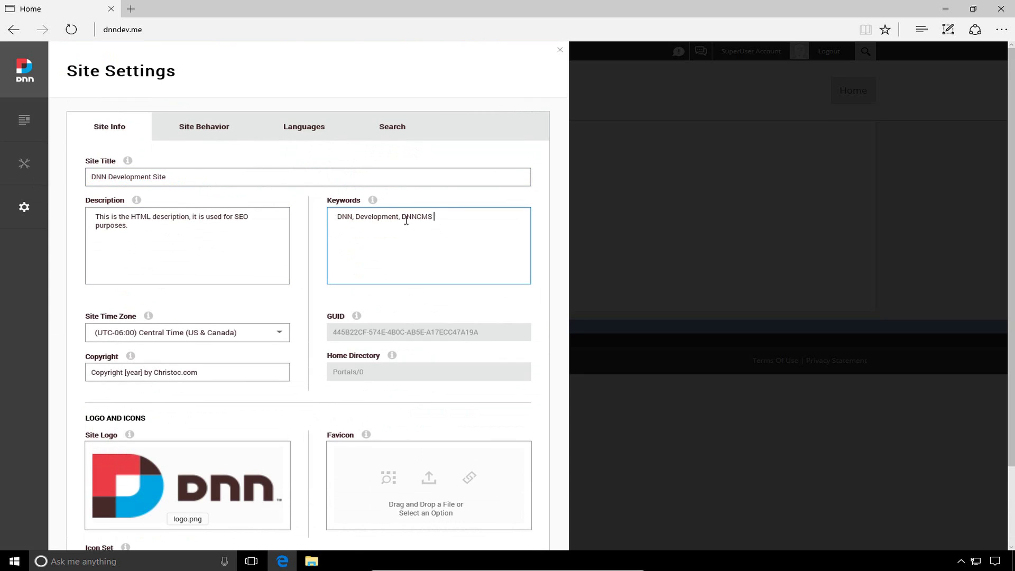
click(215, 174)
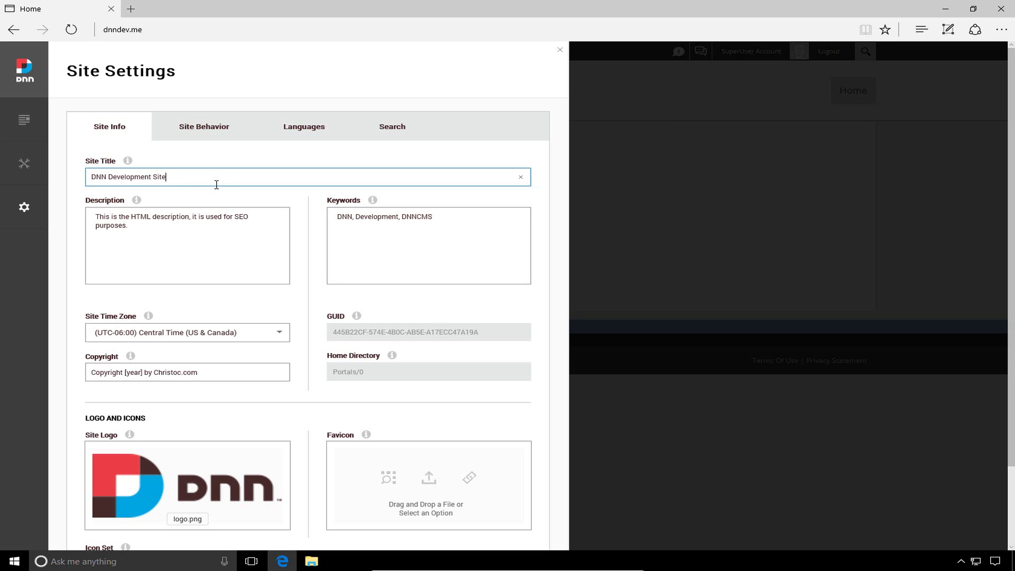
triple_click(217, 178)
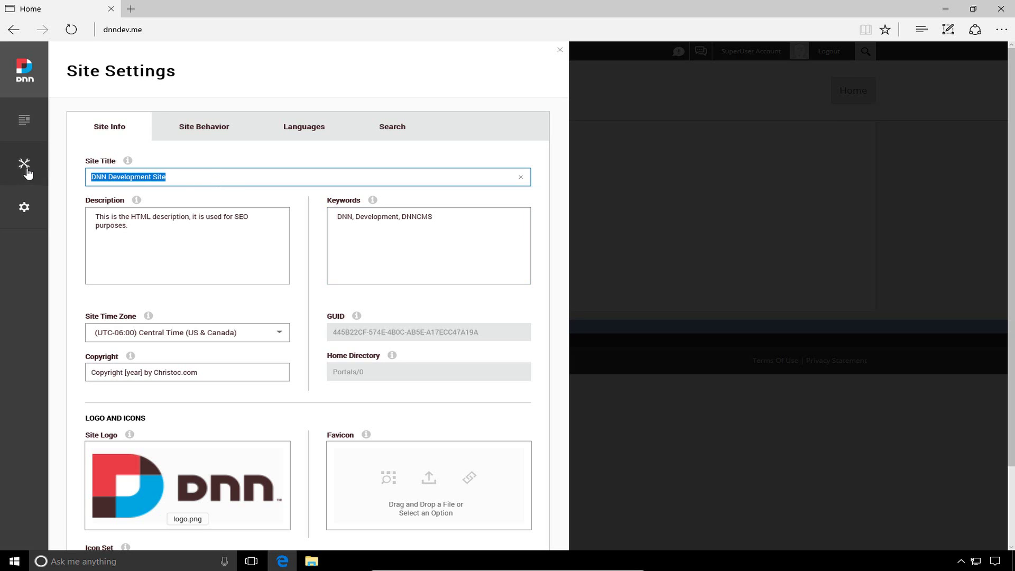
click(216, 179)
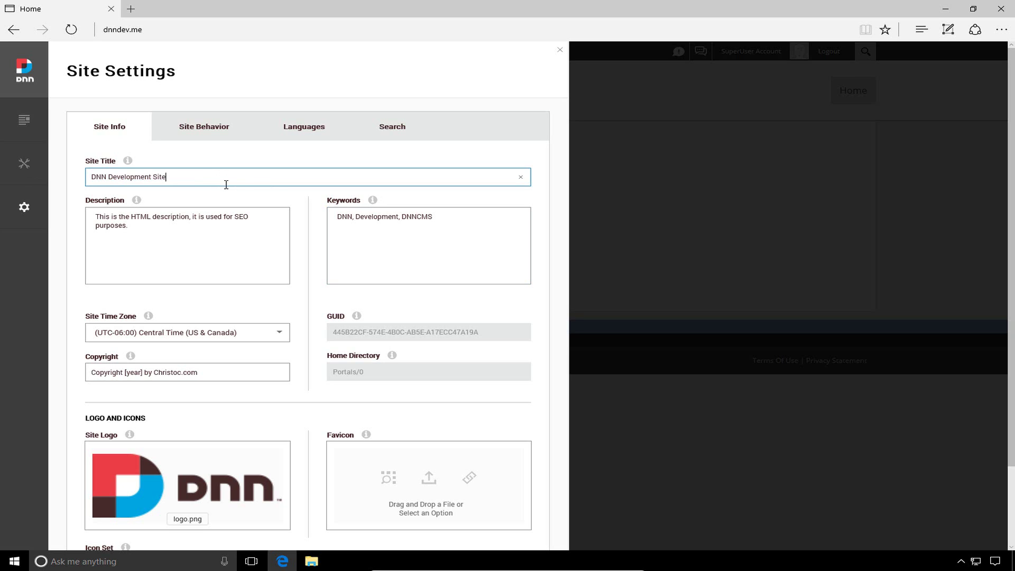
triple_click(129, 226)
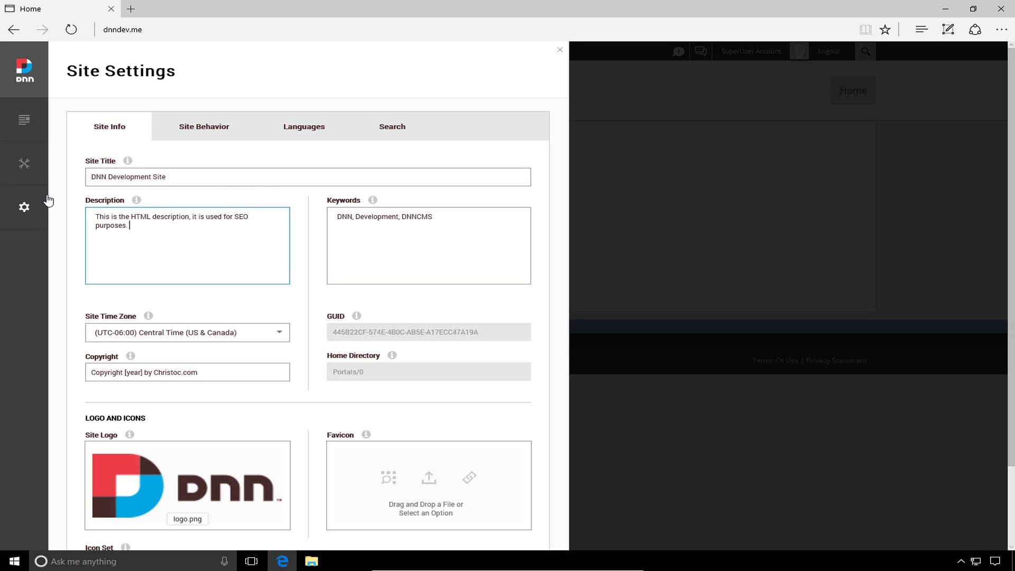
click(338, 235)
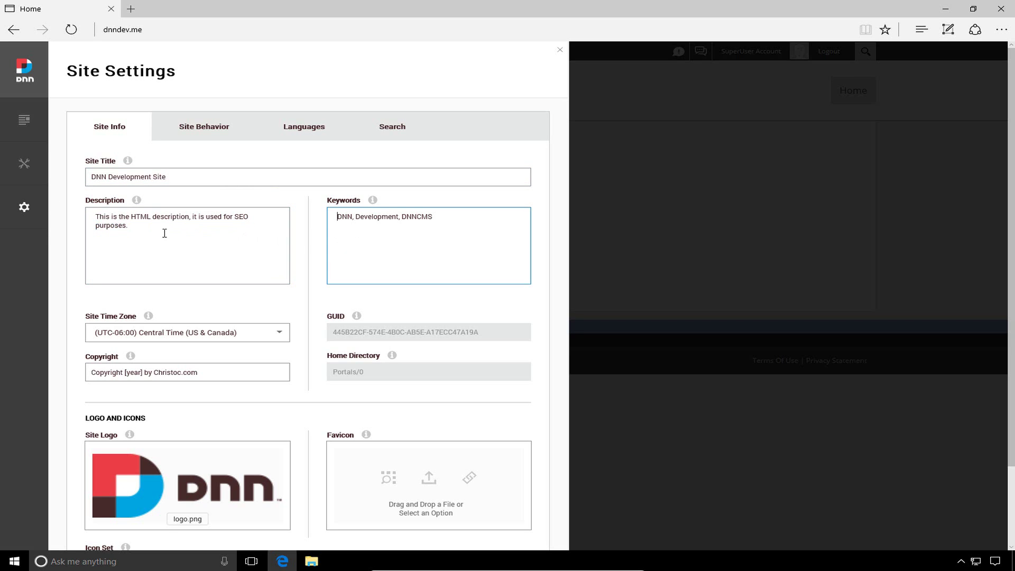
triple_click(206, 227)
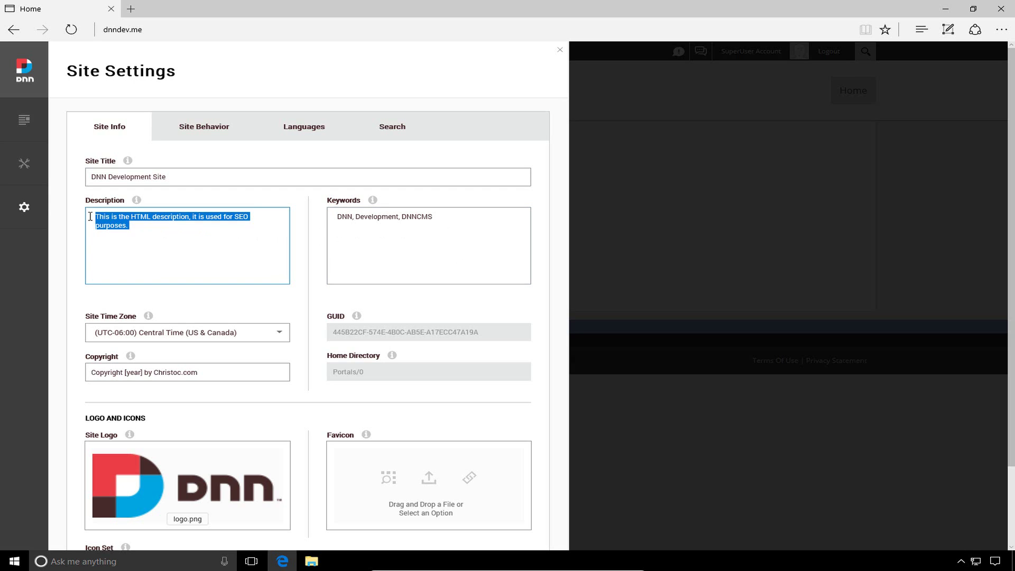
click(234, 243)
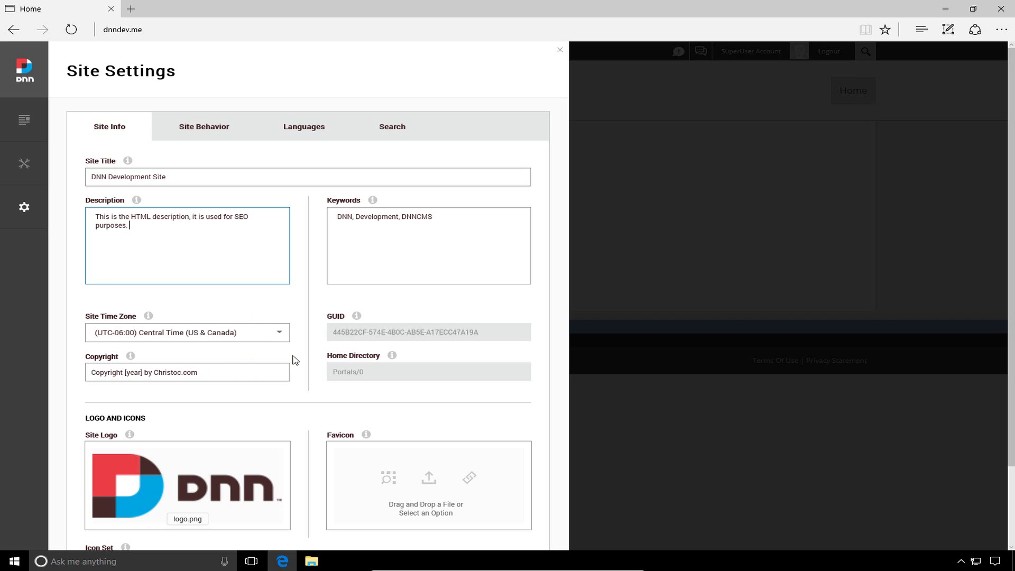
- Upload logo.gif from the Downloads folder as the new Site Logo
mouse_move(131, 359)
click(300, 307)
scroll(300, 307, down, 2)
mouse_move(173, 364)
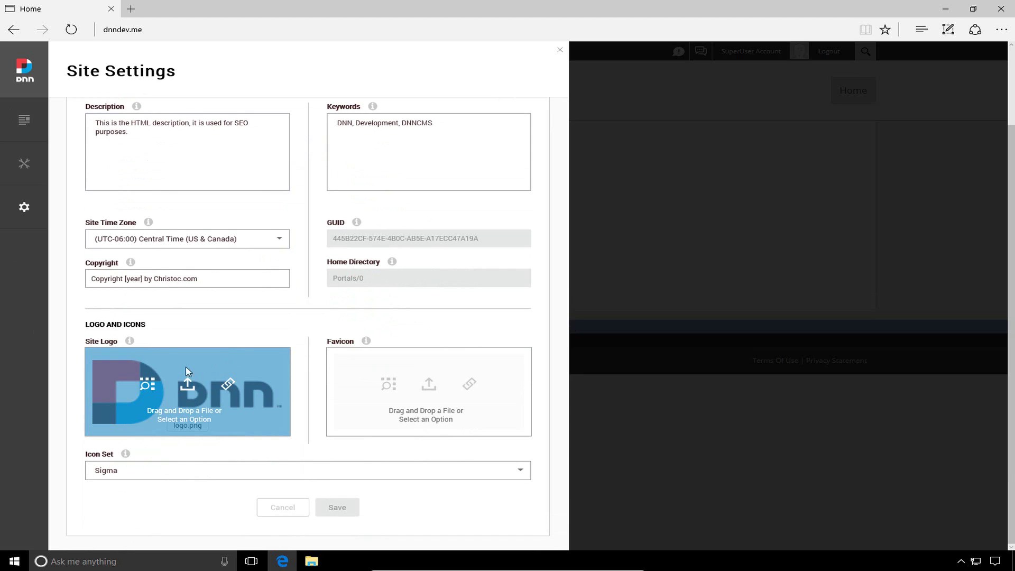
mouse_move(152, 393)
click(187, 385)
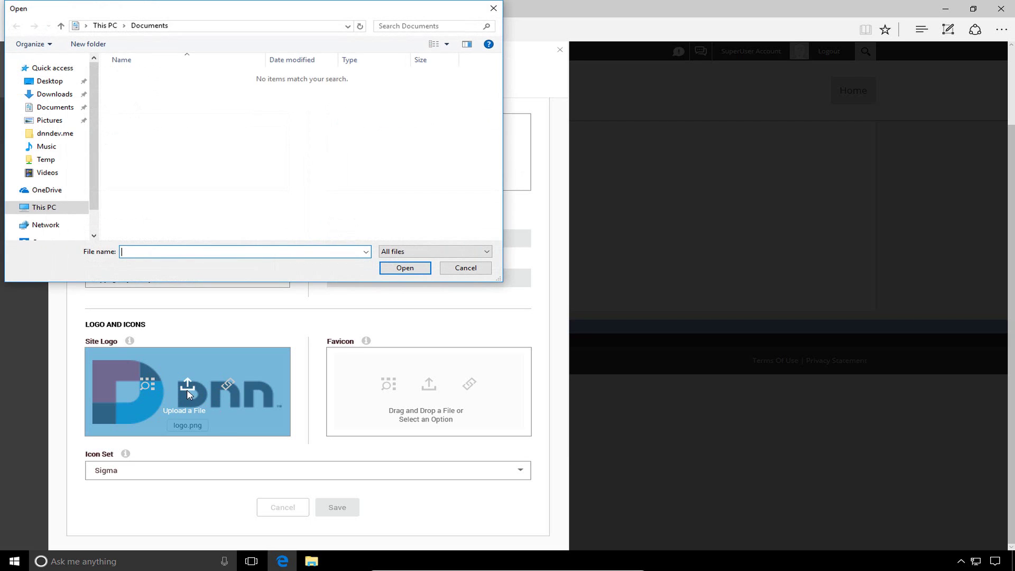
click(62, 97)
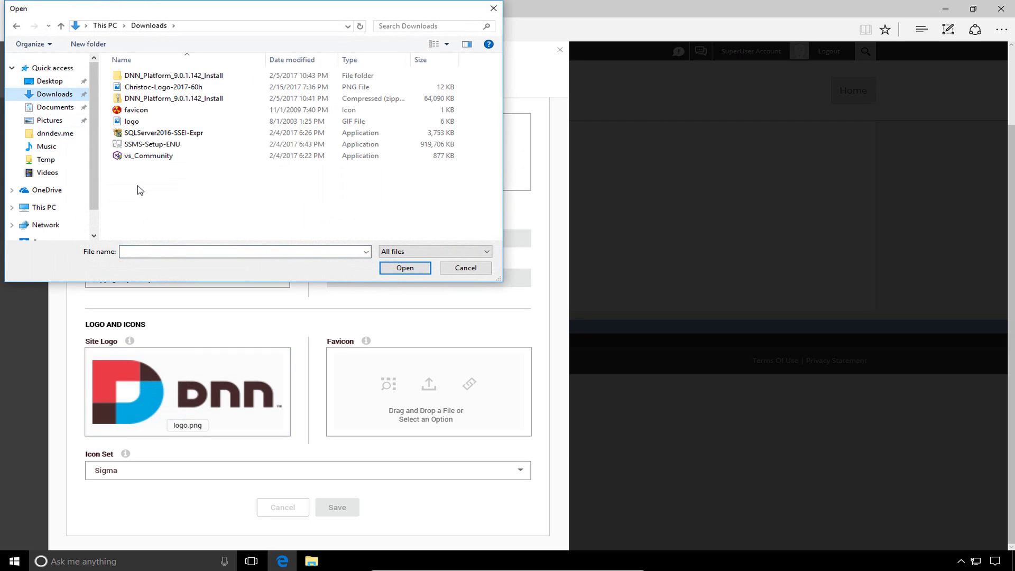
double_click(144, 123)
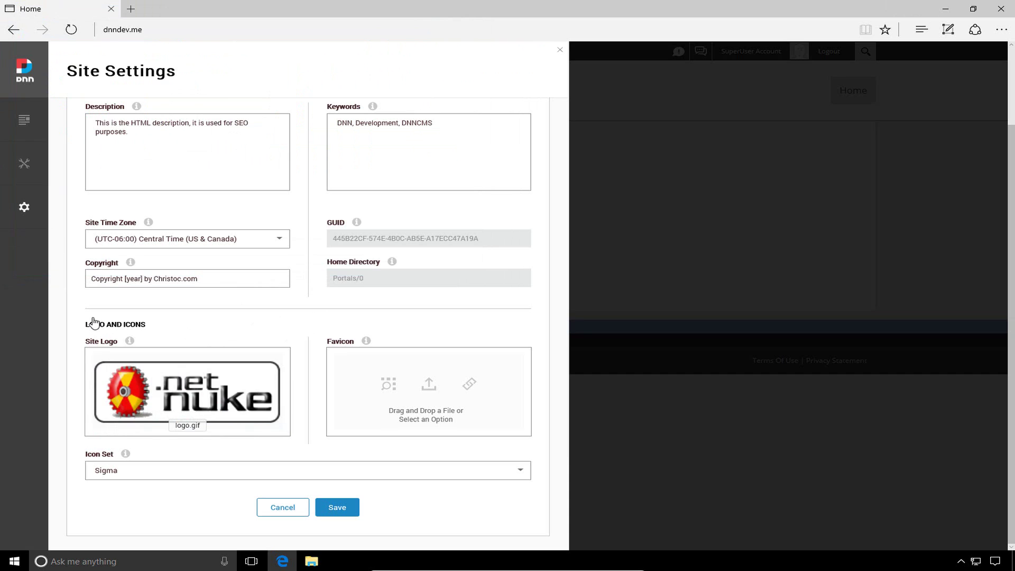
- Bring up the upload option on the Favicon box in Site Info
mouse_move(175, 350)
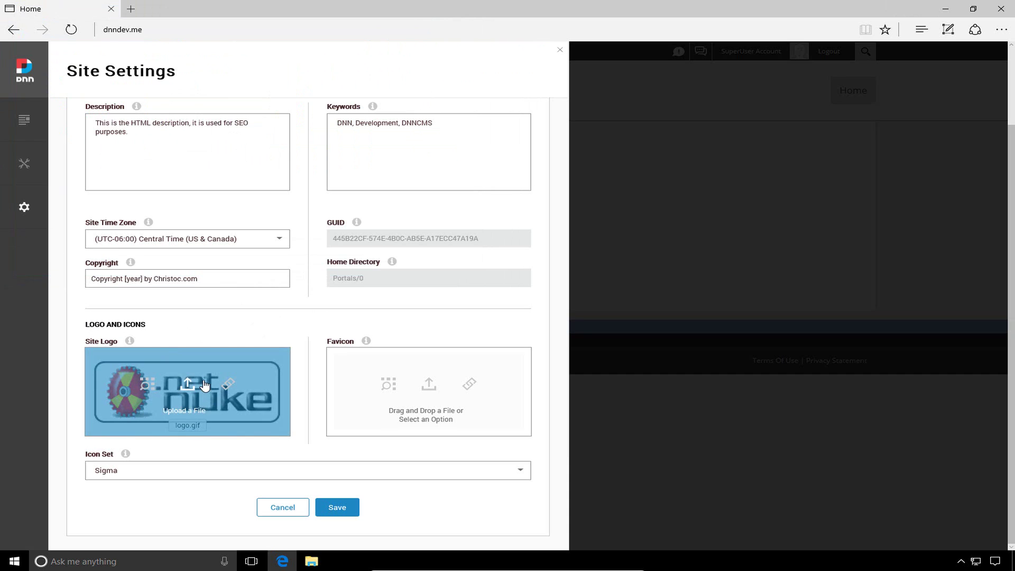
- Upload favicon.ico from Downloads as the site favicon and save Site Settings
click(428, 386)
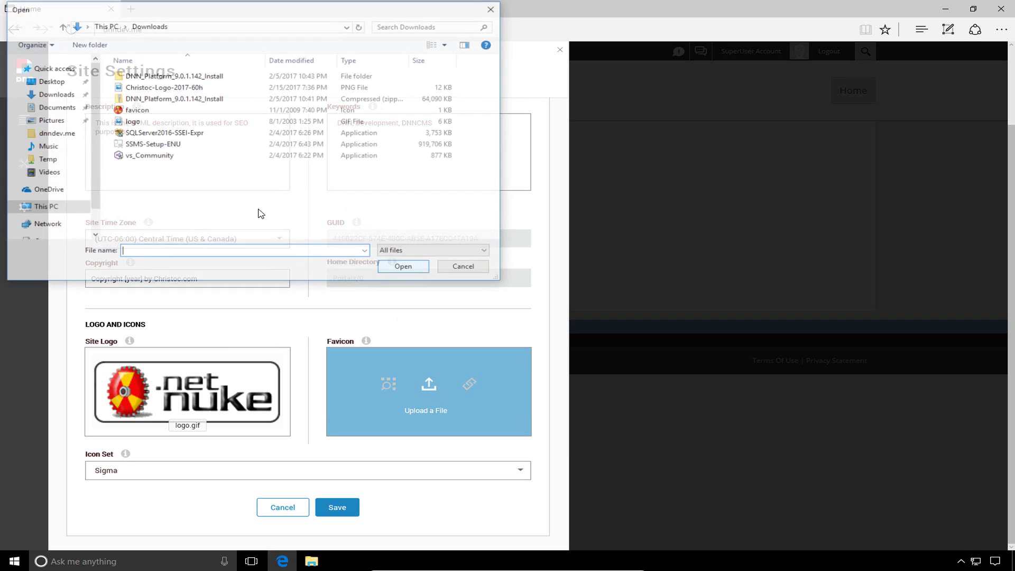
double_click(140, 111)
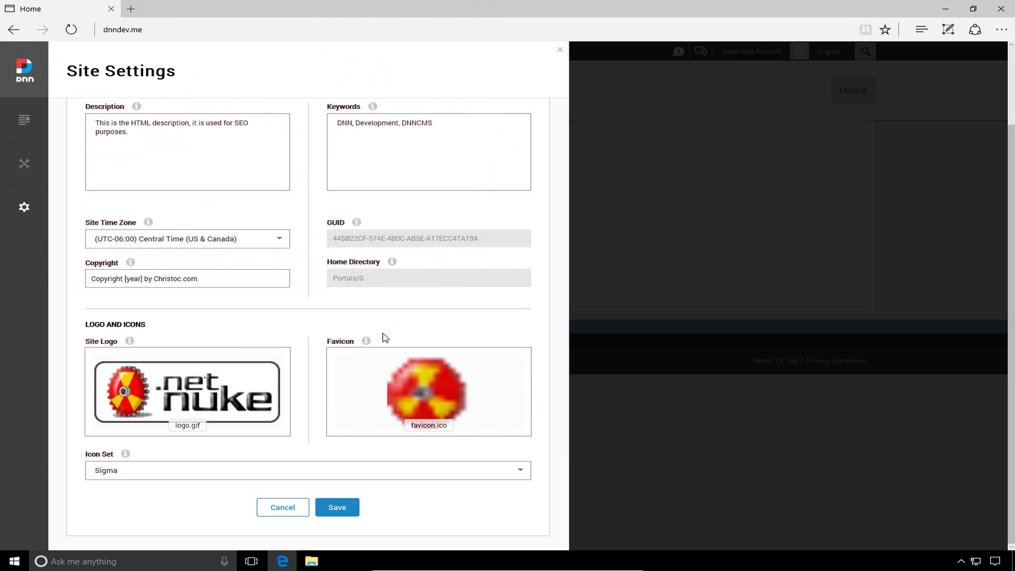
mouse_move(423, 370)
click(331, 509)
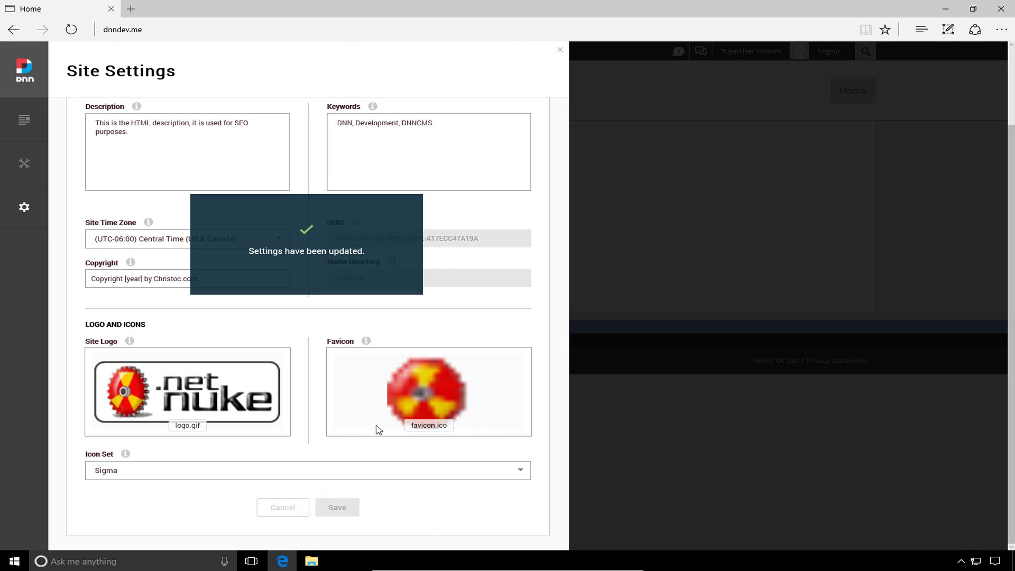
scroll(315, 331, up, 2)
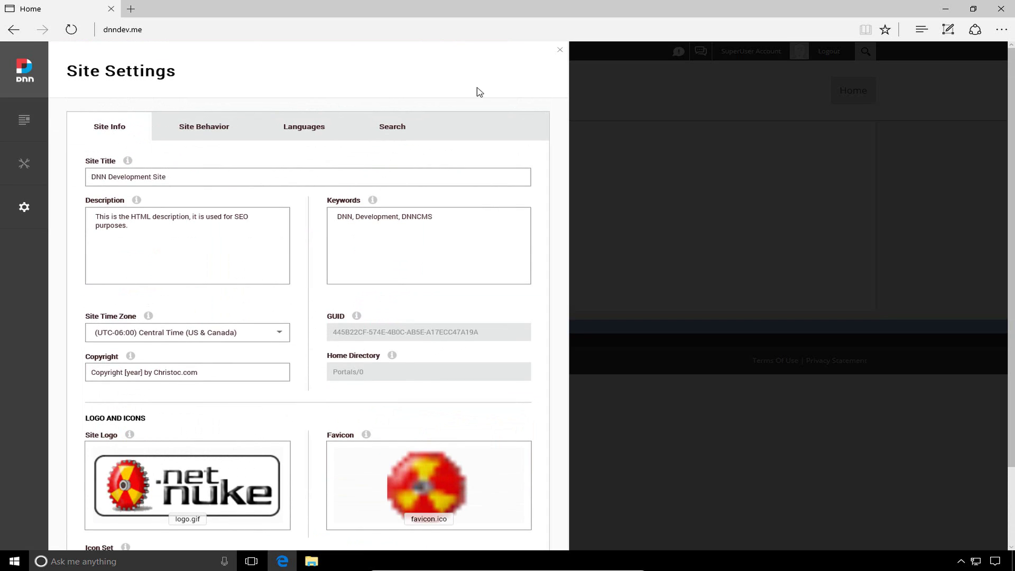
- Close the Site Settings panel to return to the home page
click(558, 50)
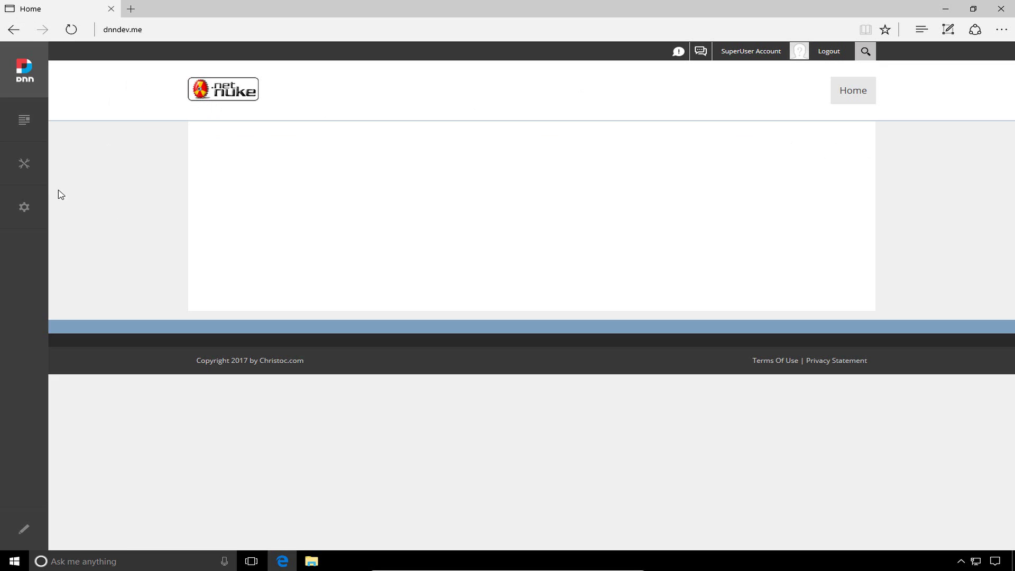
- Reopen Site Settings on the Site Behavior tab to view its default pages
mouse_move(28, 208)
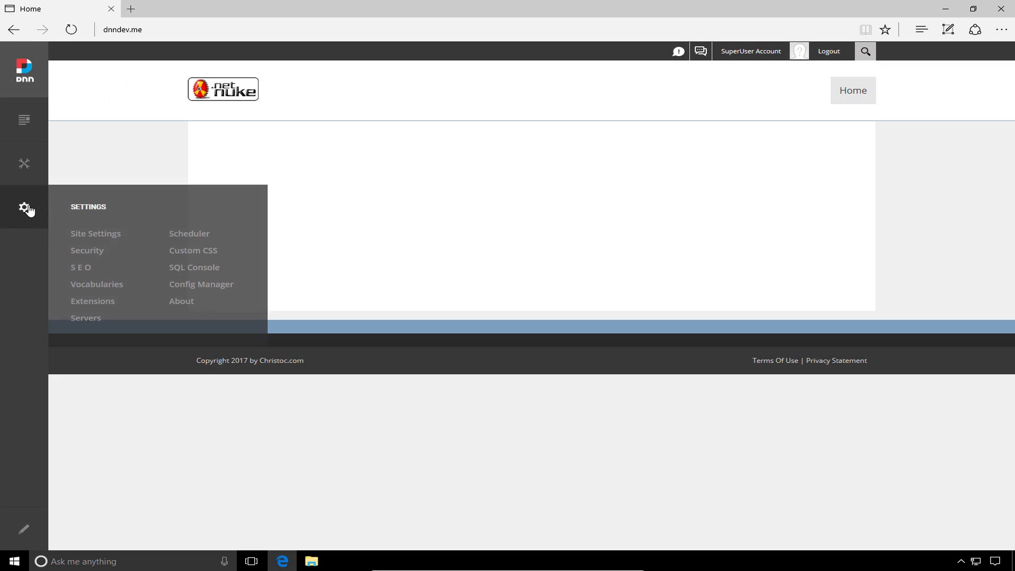
click(102, 233)
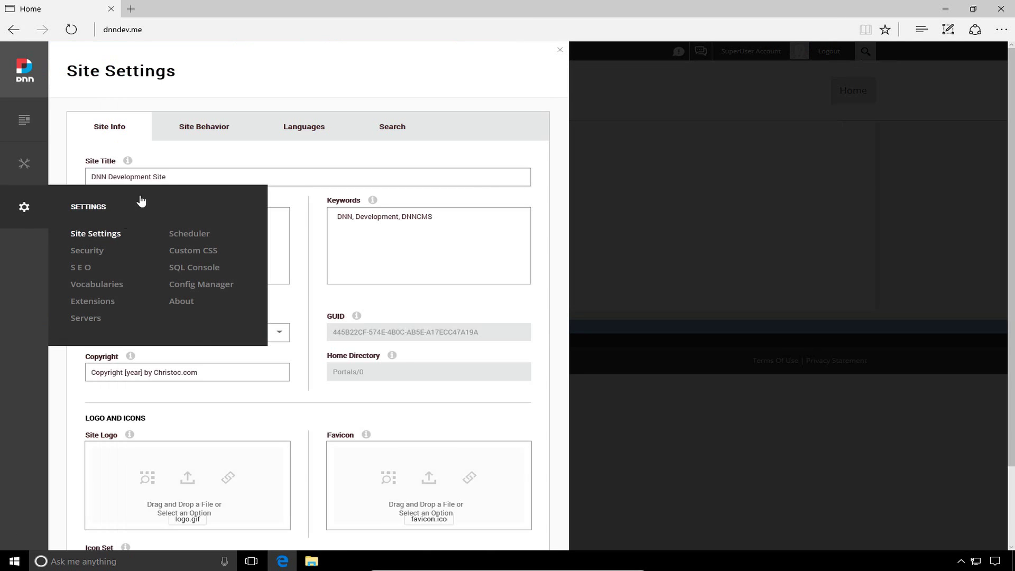
click(208, 136)
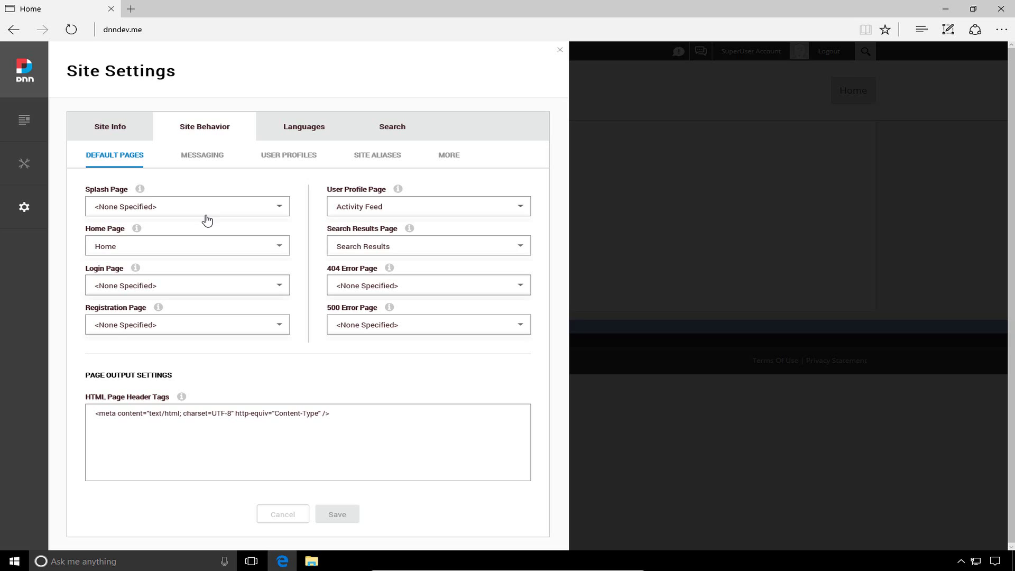
click(226, 246)
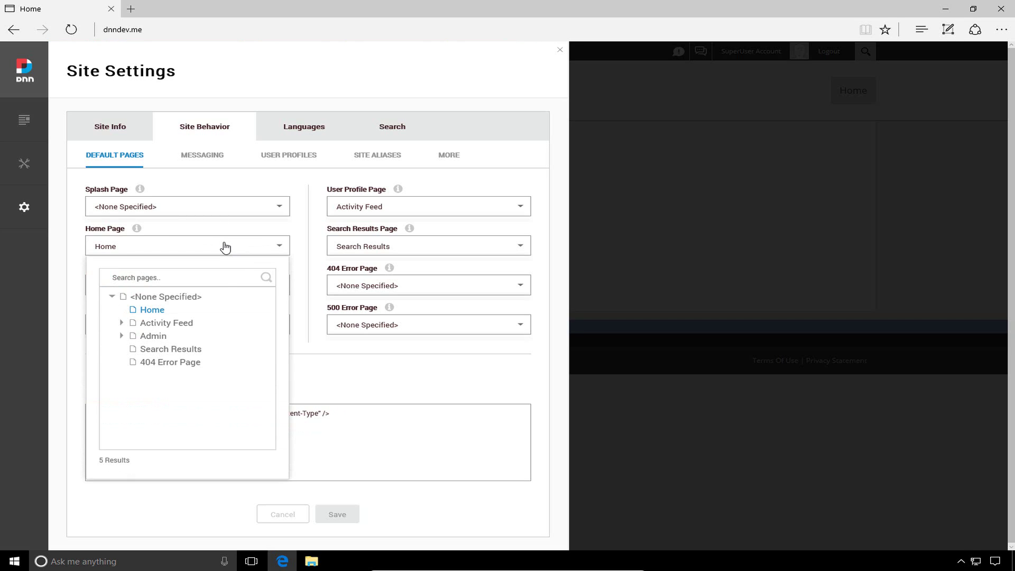
click(225, 246)
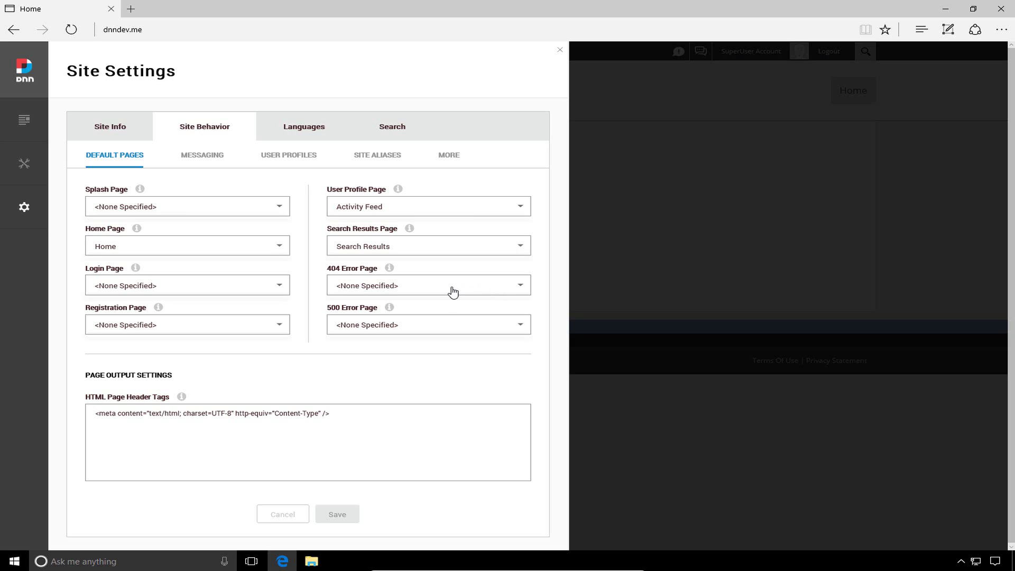
click(453, 290)
click(474, 278)
click(372, 424)
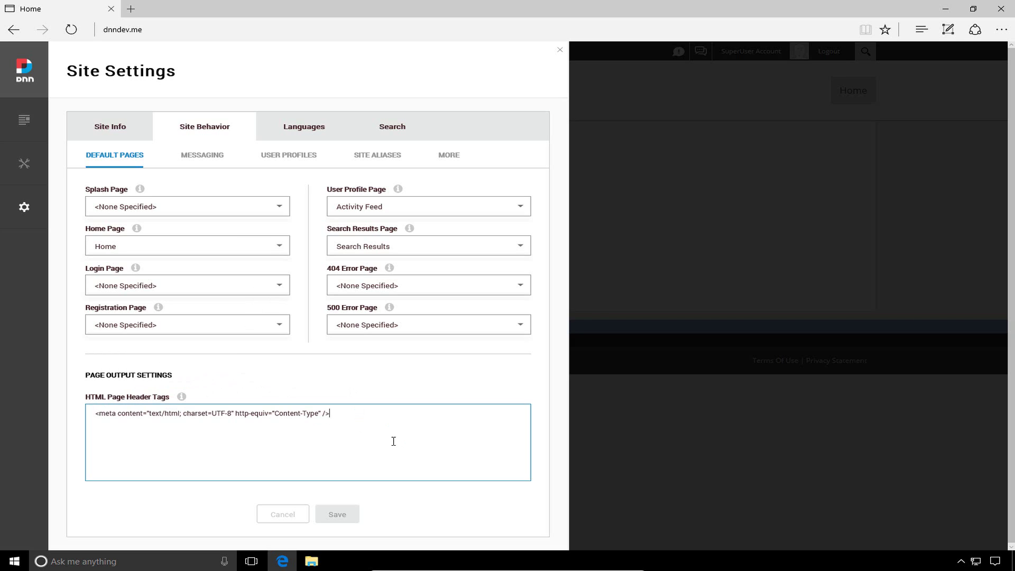
- Inspect Messaging settings, leaving private messages enabled, throttling 0 and recipient limit 5
click(217, 158)
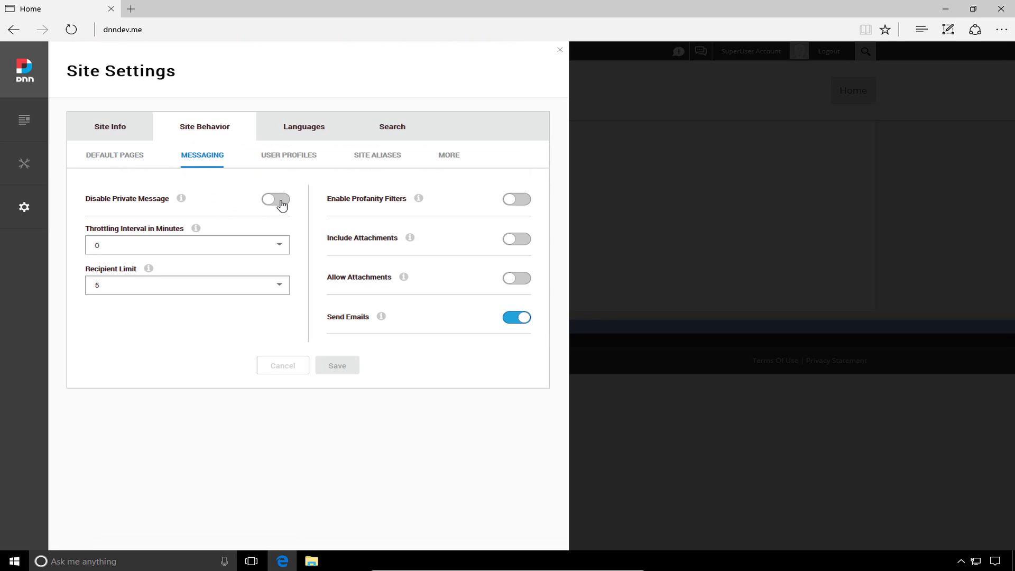
click(281, 205)
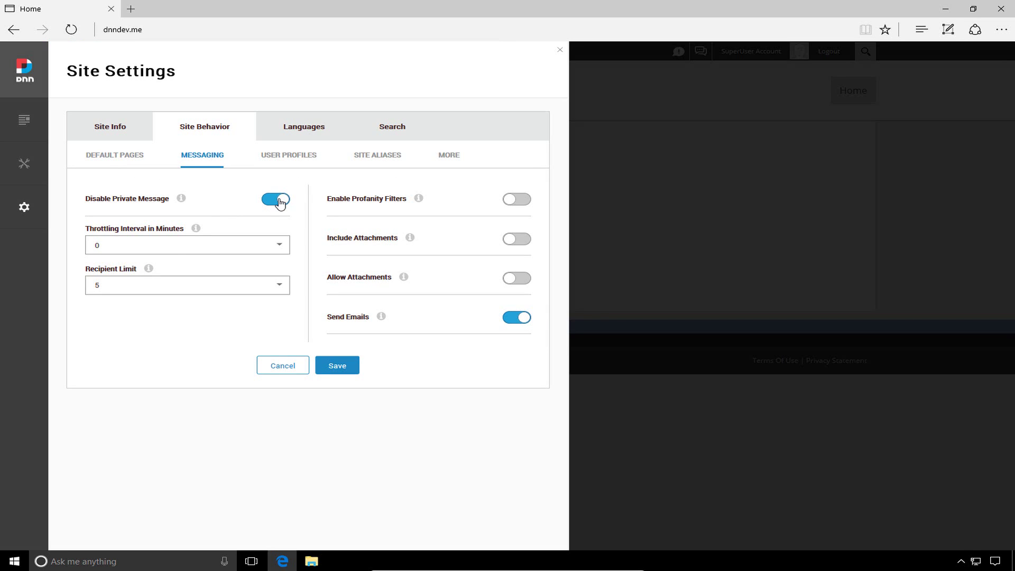
click(281, 201)
mouse_move(195, 229)
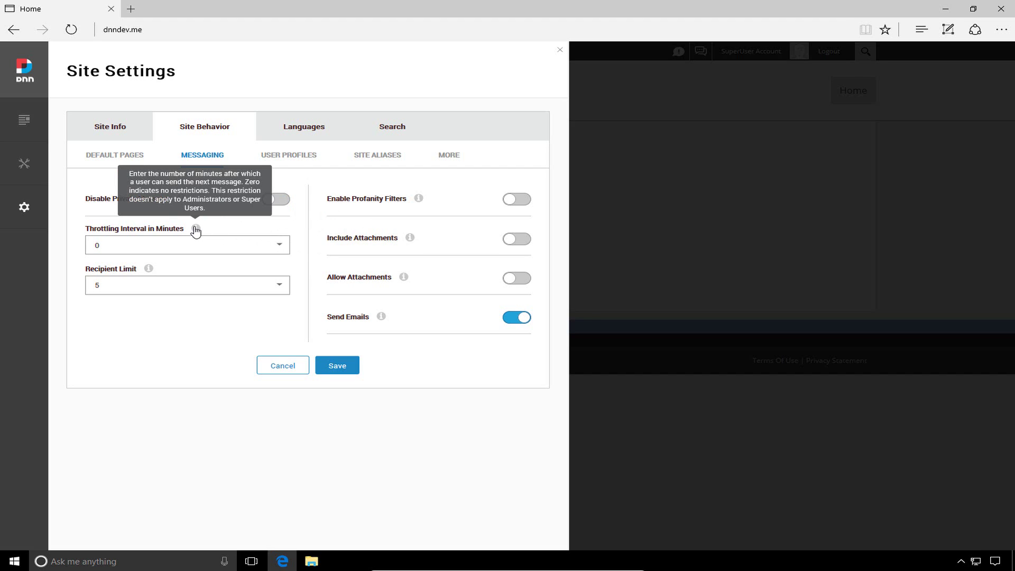
click(283, 254)
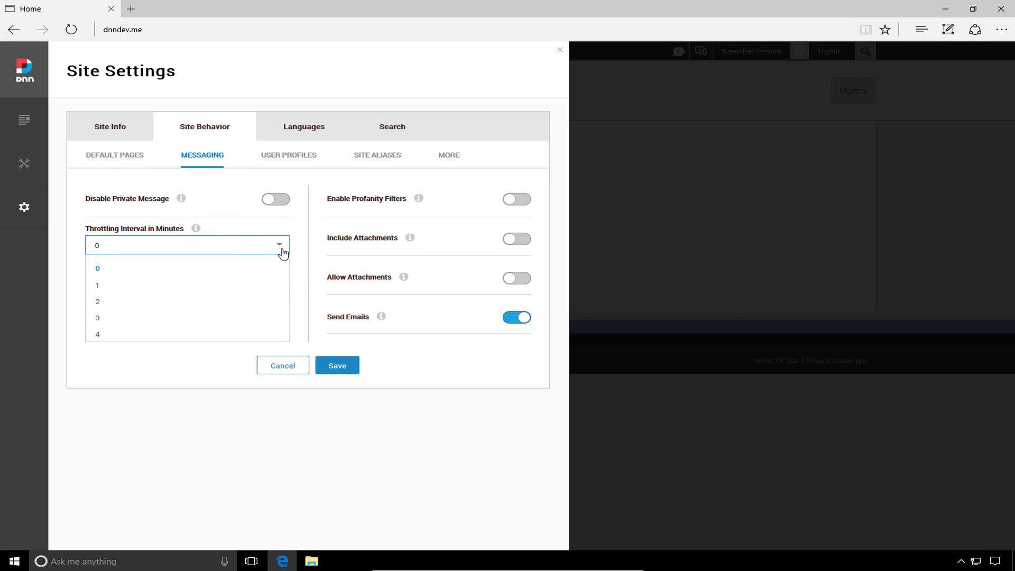
click(284, 254)
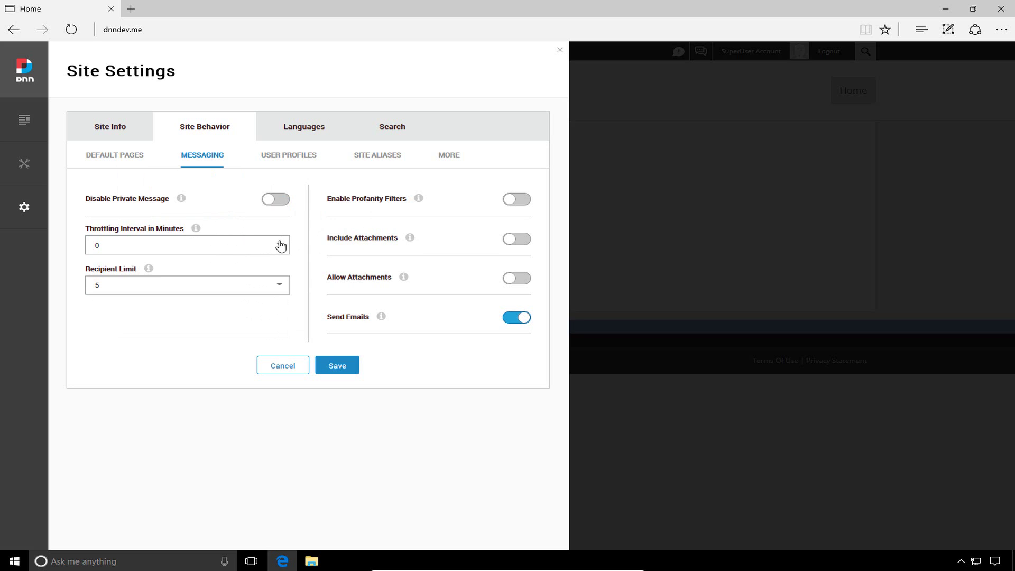
click(282, 287)
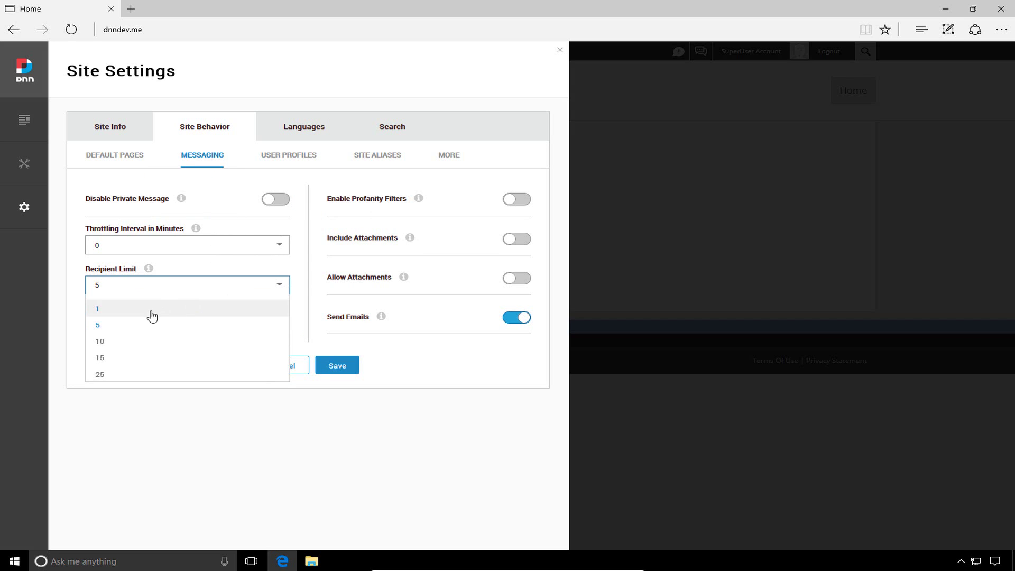
click(150, 416)
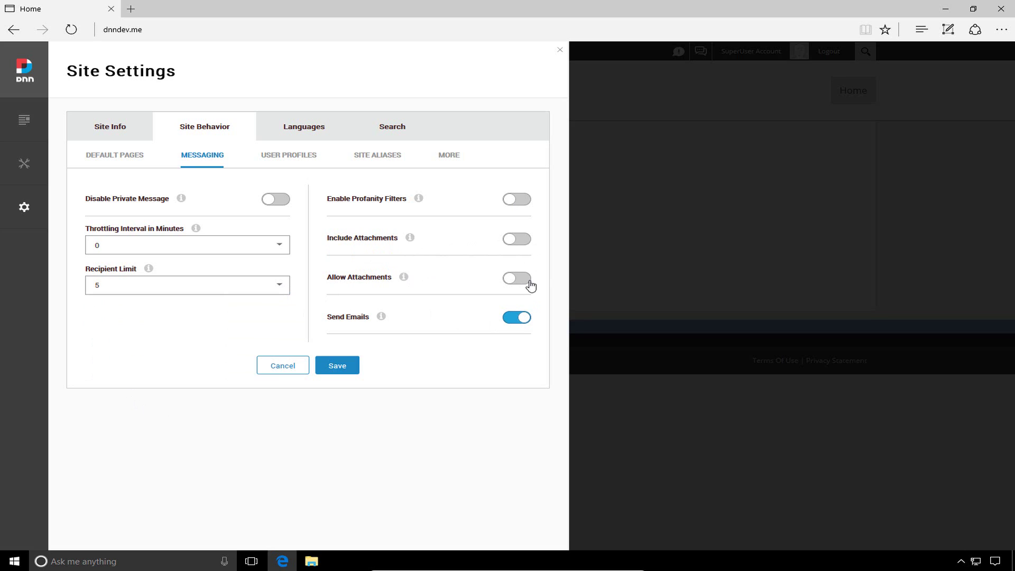
mouse_move(384, 316)
click(302, 162)
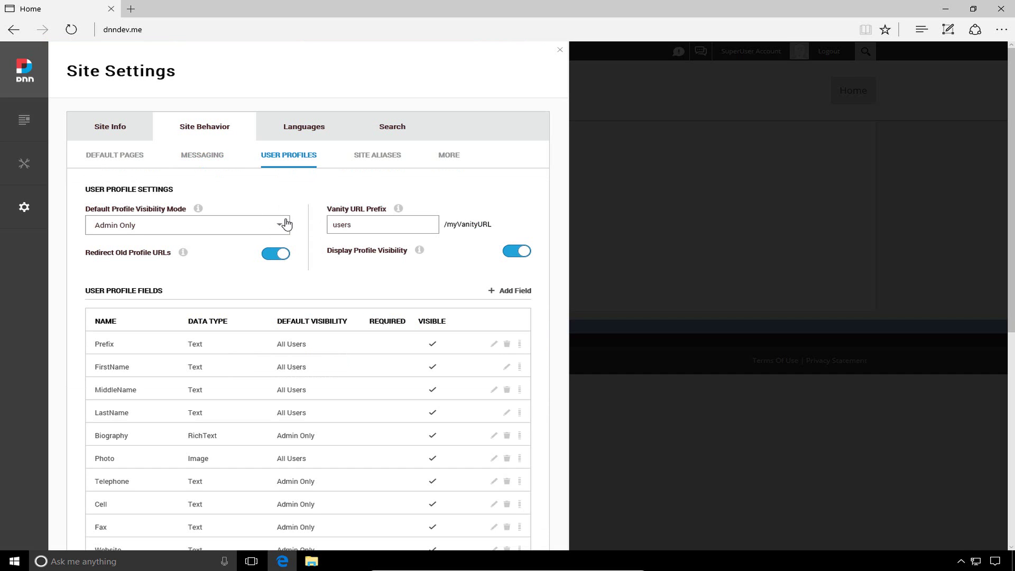
scroll(354, 266, down, 7)
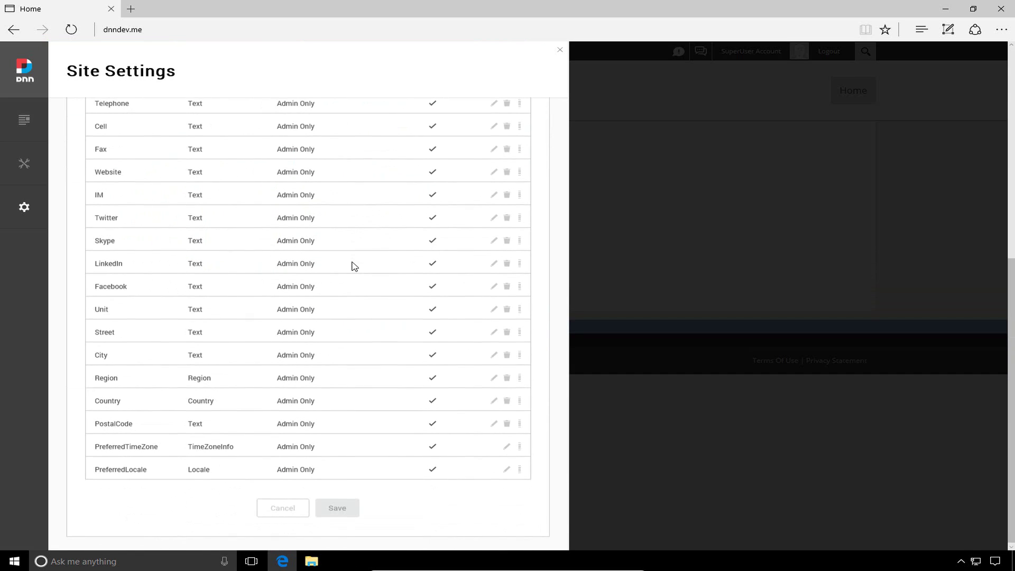
scroll(355, 266, up, 7)
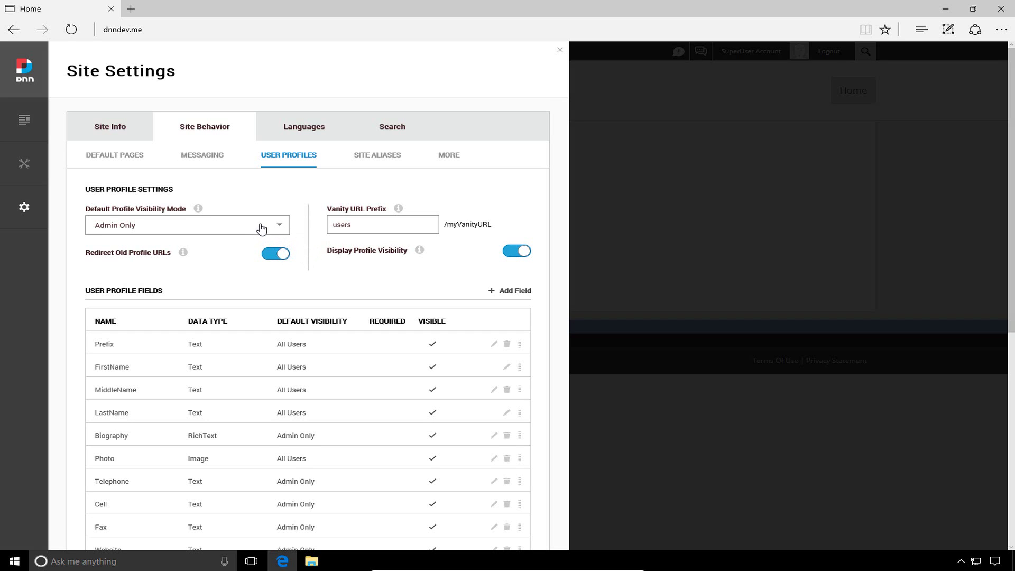
scroll(315, 358, down, 5)
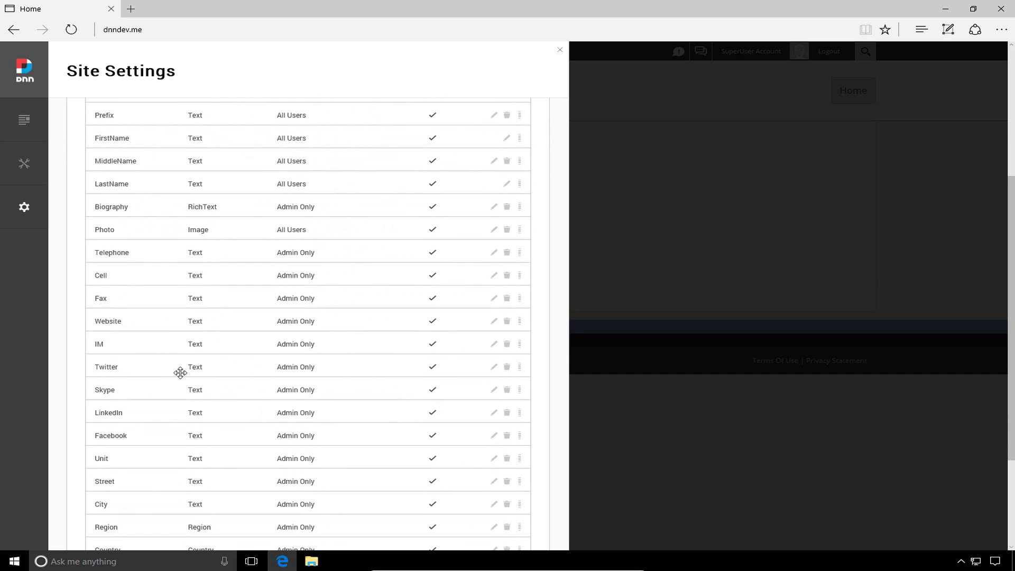
scroll(286, 281, up, 5)
scroll(317, 370, down, 1)
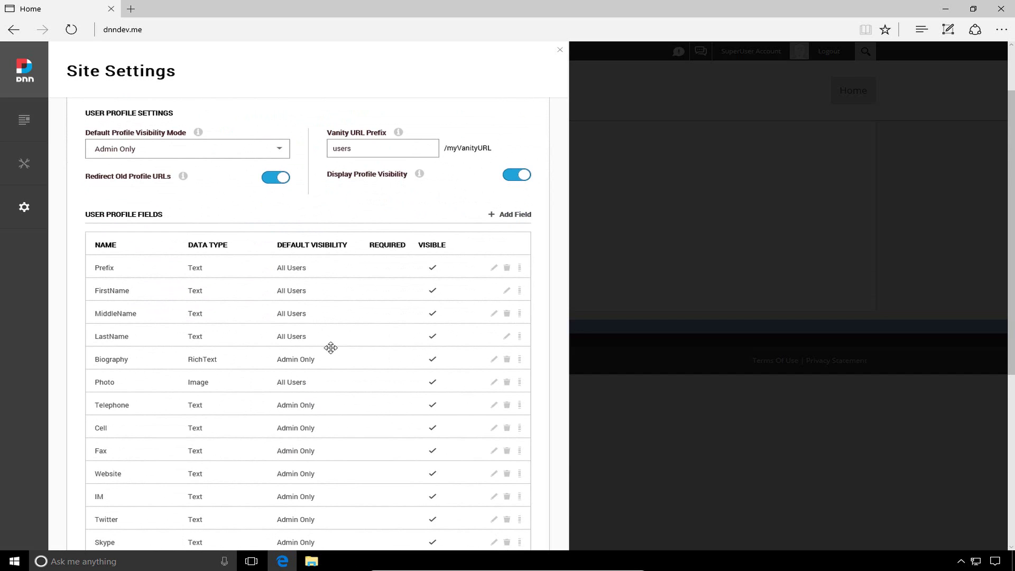
scroll(330, 348, down, 4)
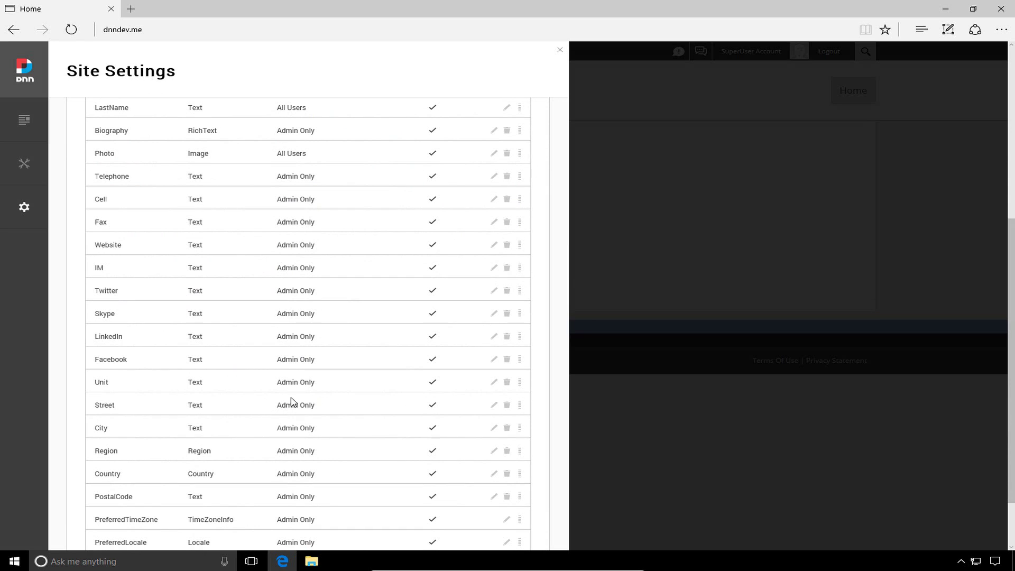
scroll(299, 357, up, 6)
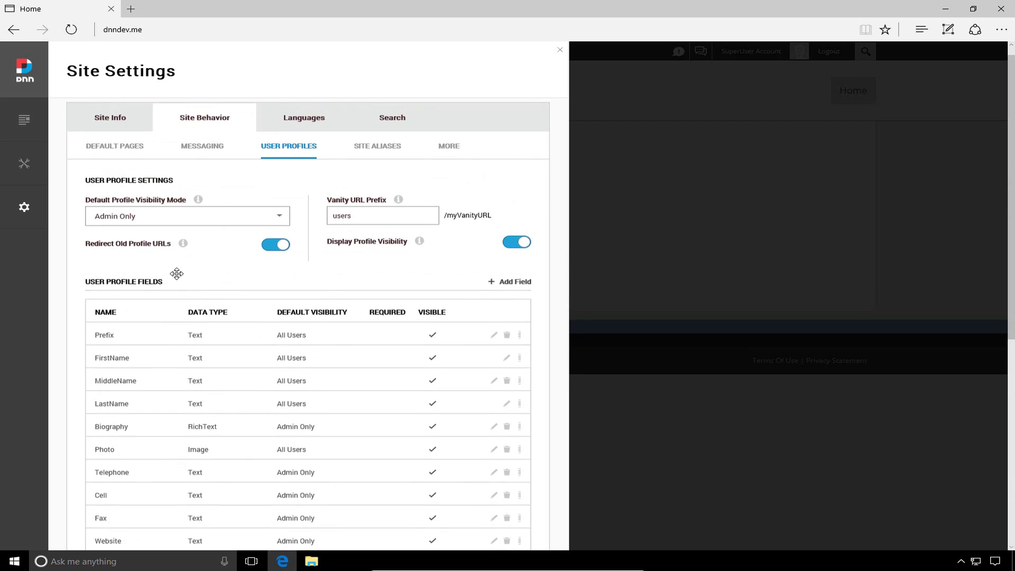
click(210, 231)
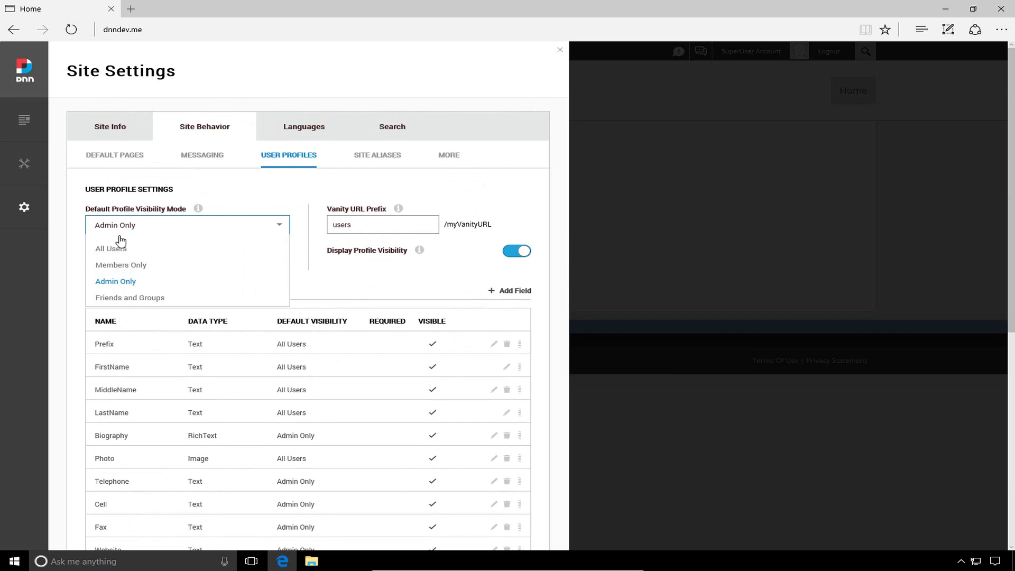
click(246, 211)
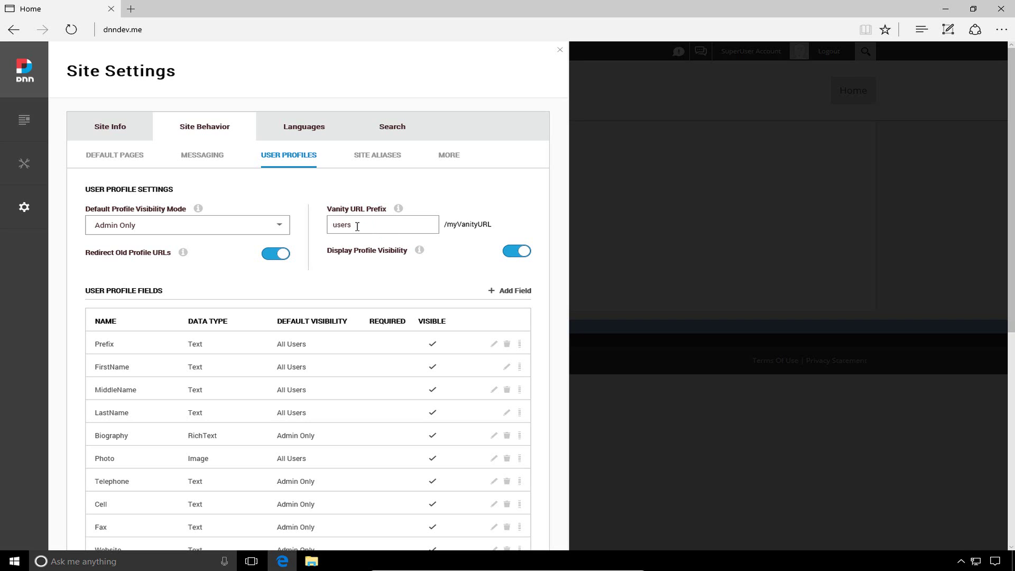
drag(357, 226, 311, 223)
- View the Site Aliases list with dnndev.me as the primary alias
click(377, 169)
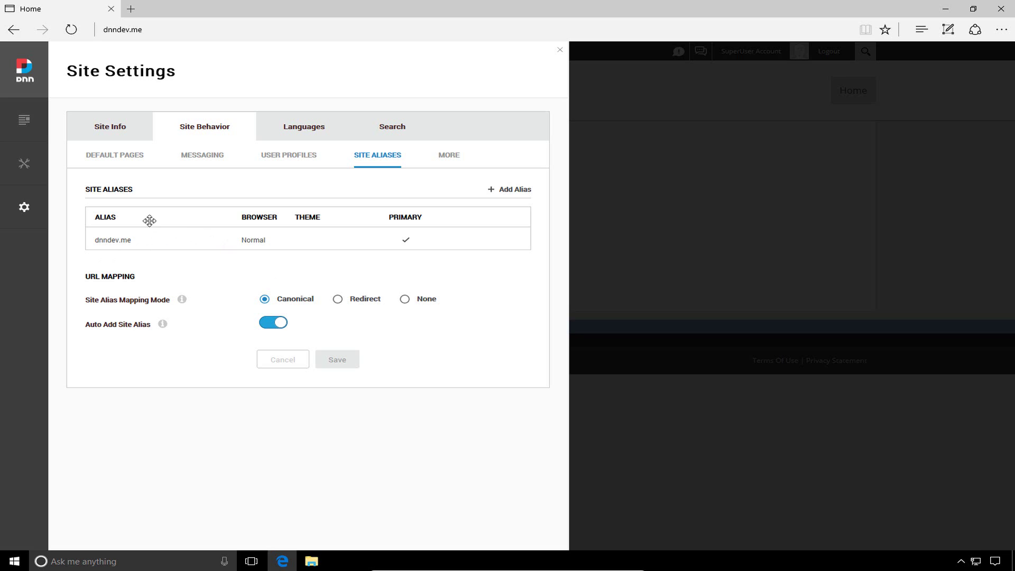
- View the More options: HTML Editor Manager, upgrade checks and DNN Improvement Program
click(458, 155)
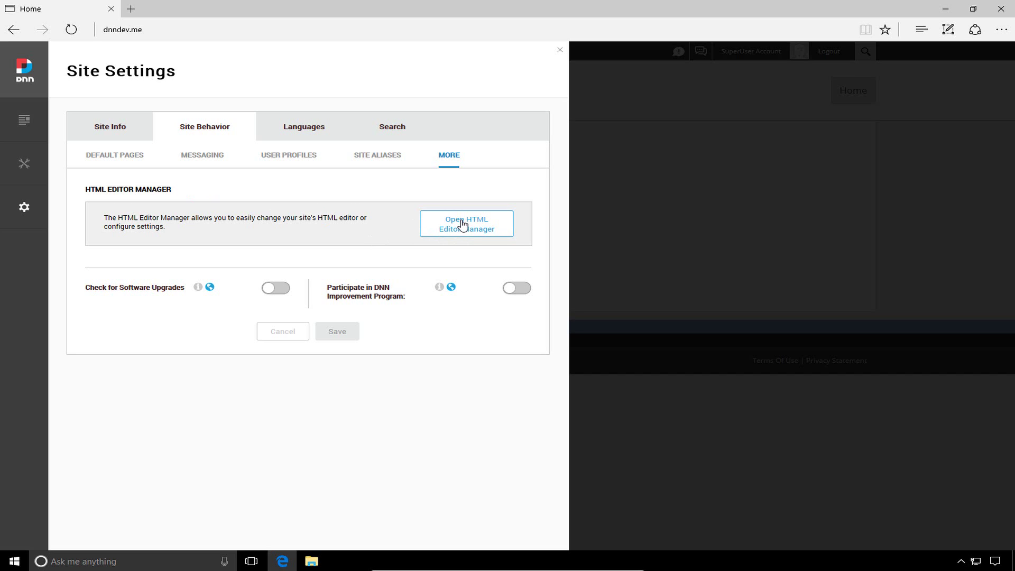
- Show the Languages tab, where English (United States) is the only enabled culture and site default
click(312, 136)
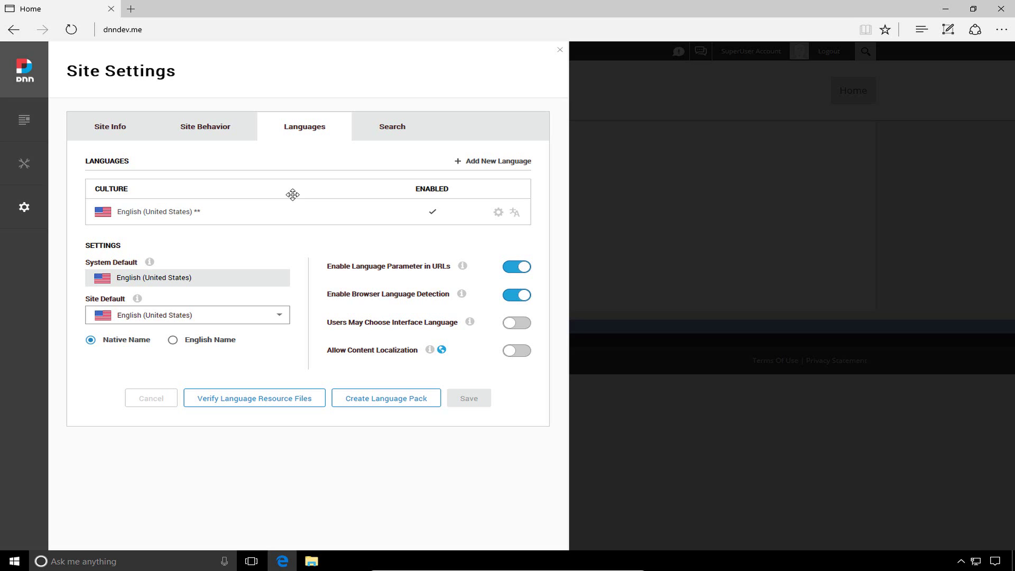
- Review the Search settings and Custom Analyzer Type list unchanged, then enable Partial-Word Search
click(380, 129)
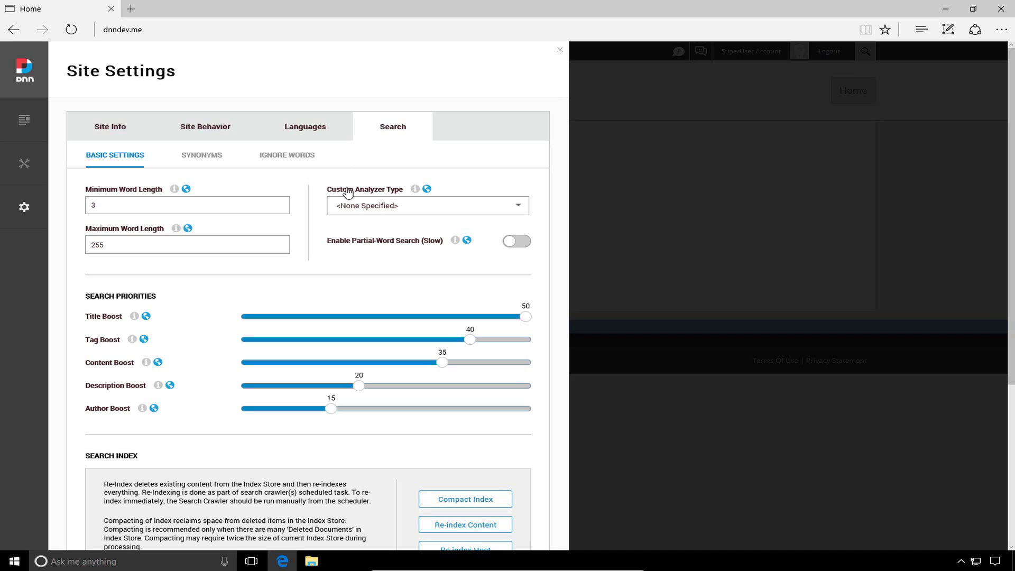
drag(147, 244, 75, 246)
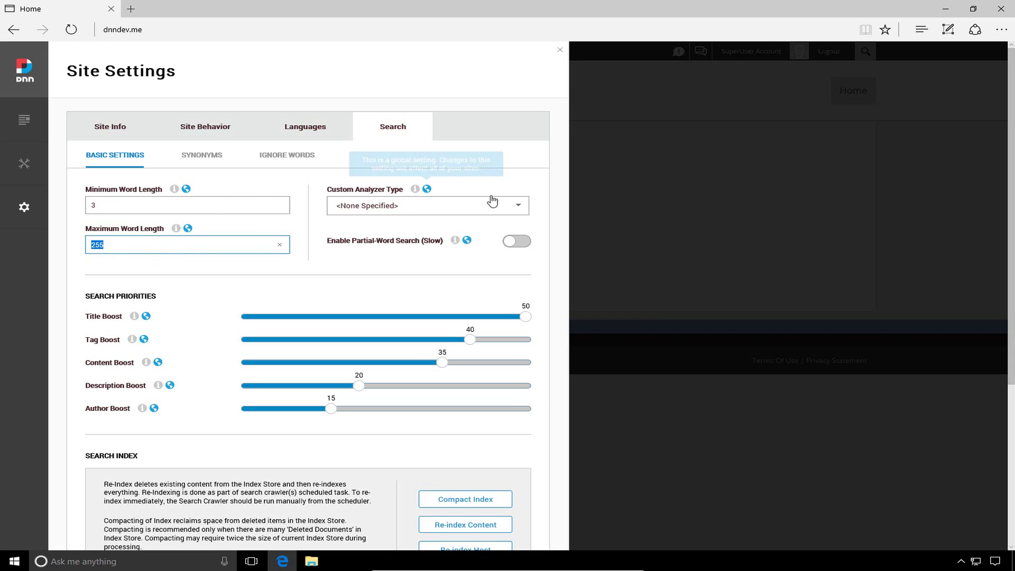
click(390, 209)
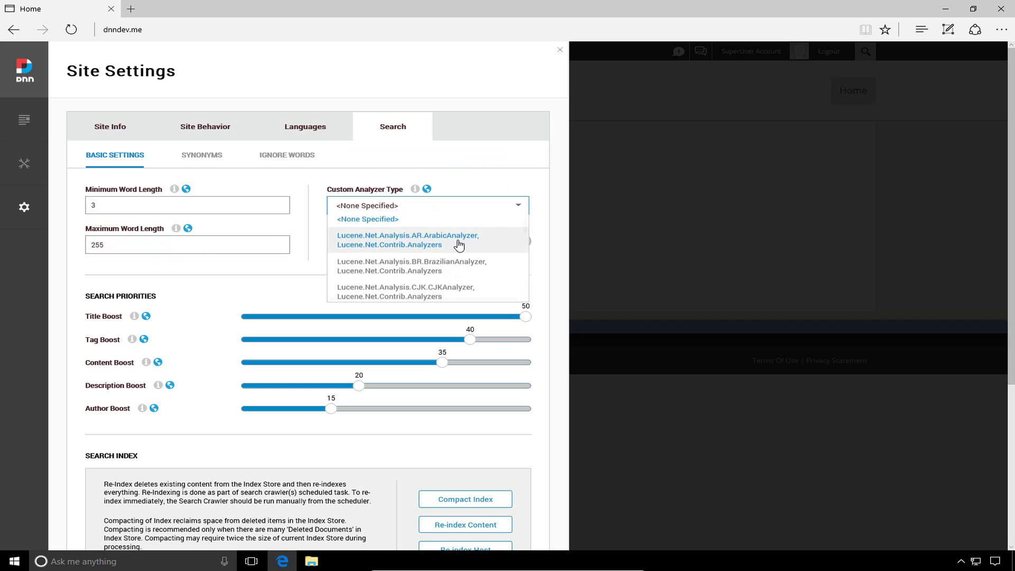
scroll(452, 253, down, 1)
scroll(450, 267, down, 5)
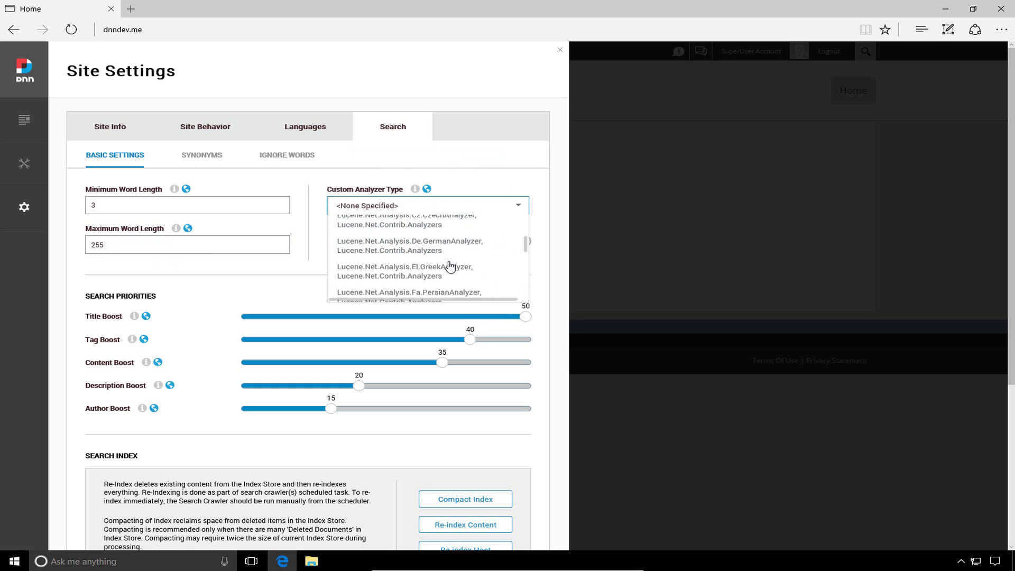
scroll(450, 267, down, 2)
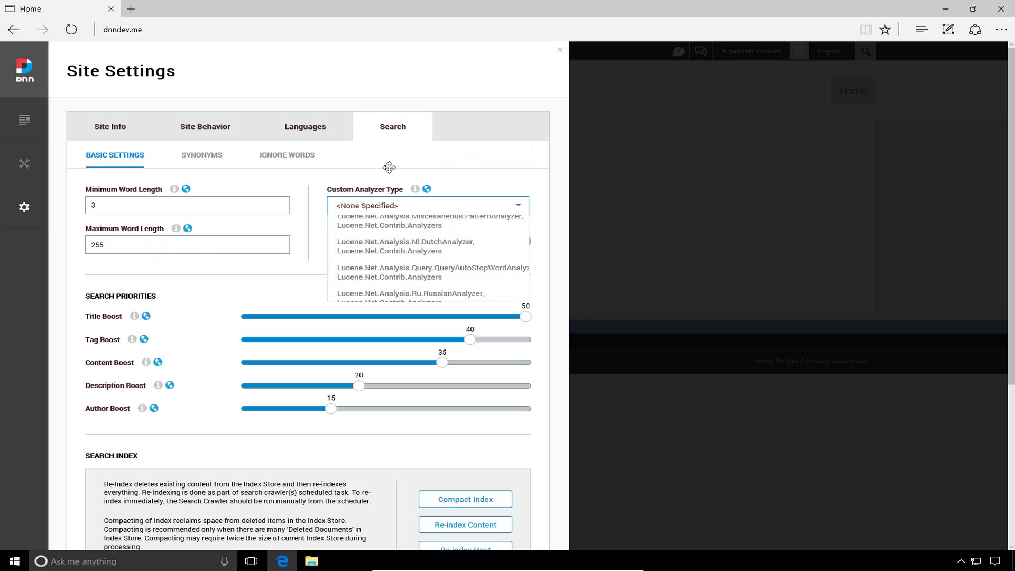
mouse_move(427, 189)
click(324, 174)
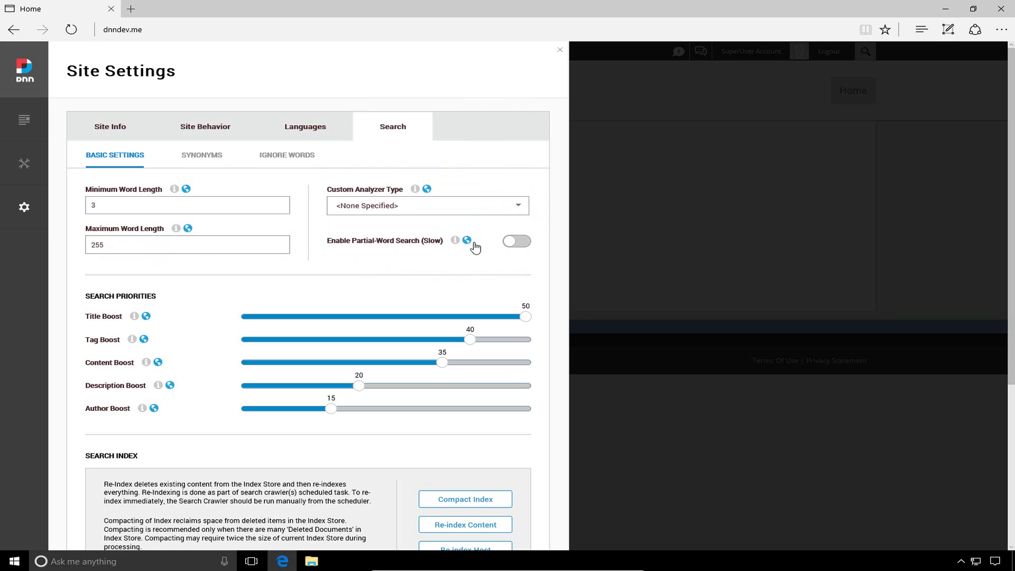
mouse_move(456, 245)
click(519, 243)
scroll(354, 272, down, 3)
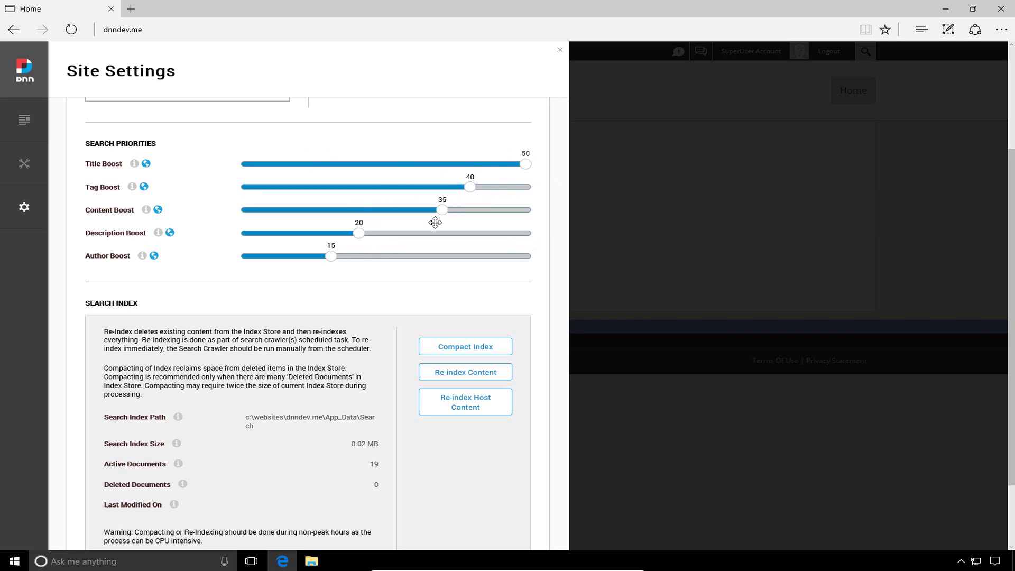
scroll(434, 222, down, 2)
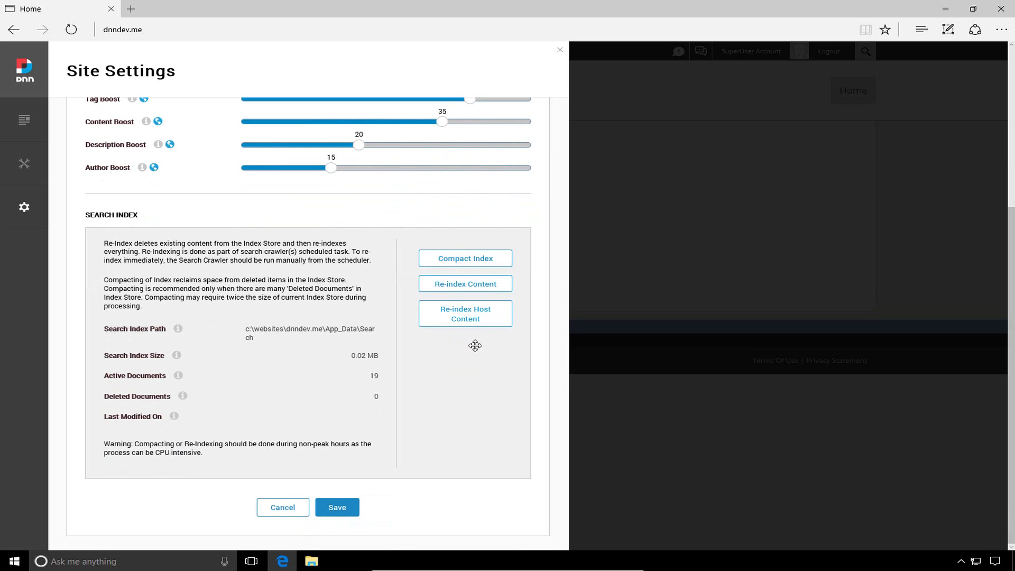
- Re-index the site content, confirming with Yes, then save the Search settings
click(474, 287)
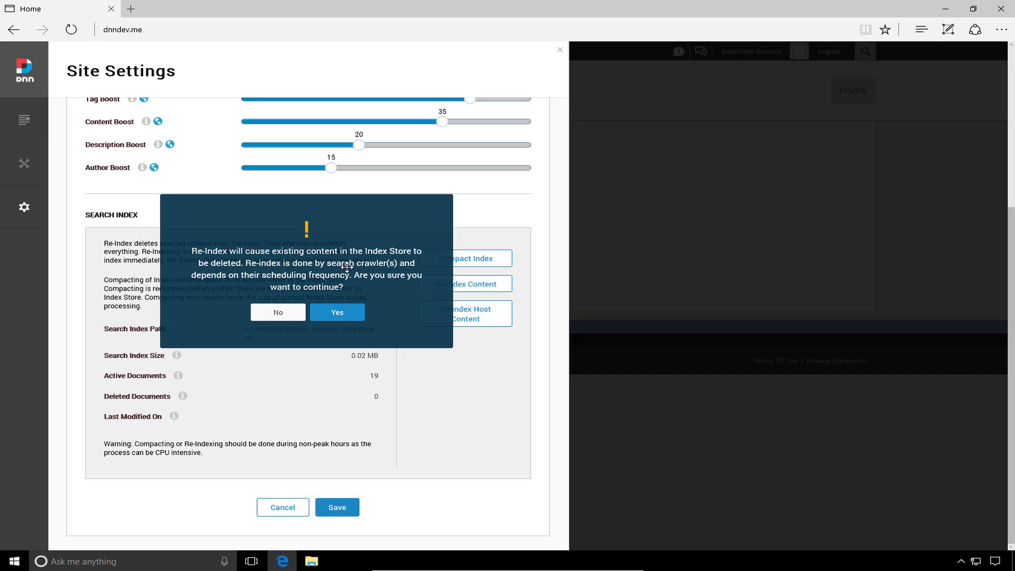
click(344, 318)
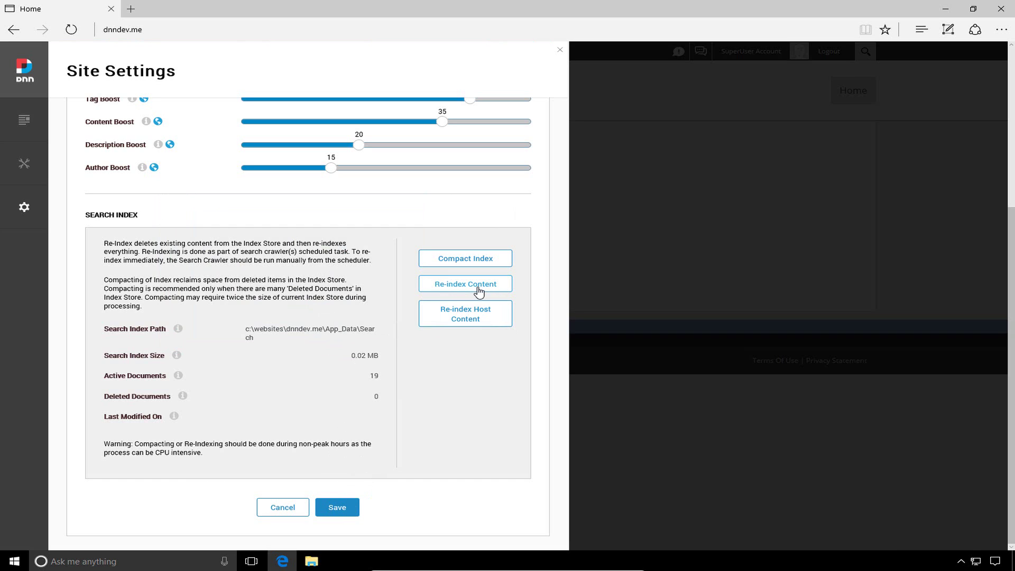
click(349, 507)
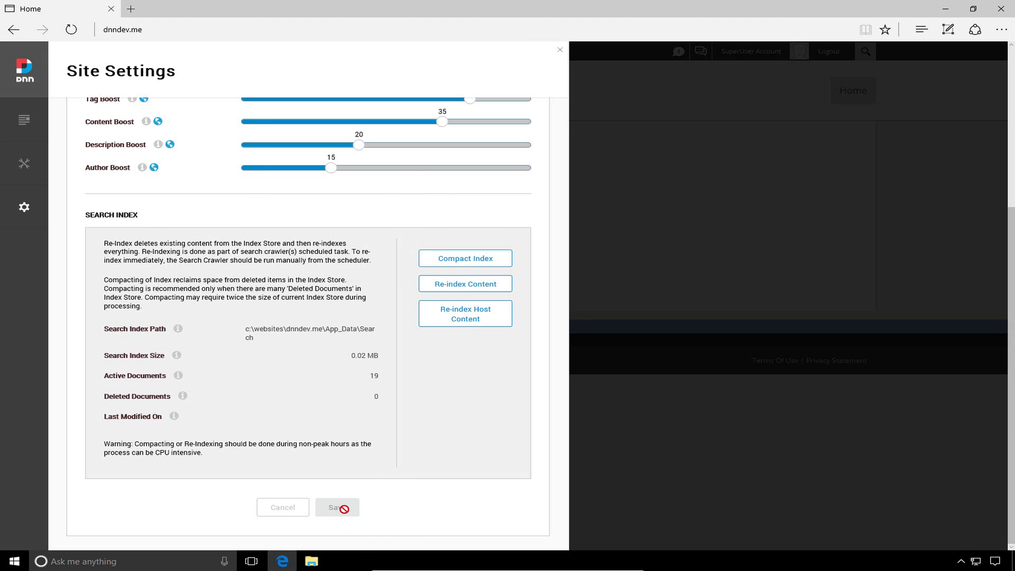
scroll(374, 363, up, 5)
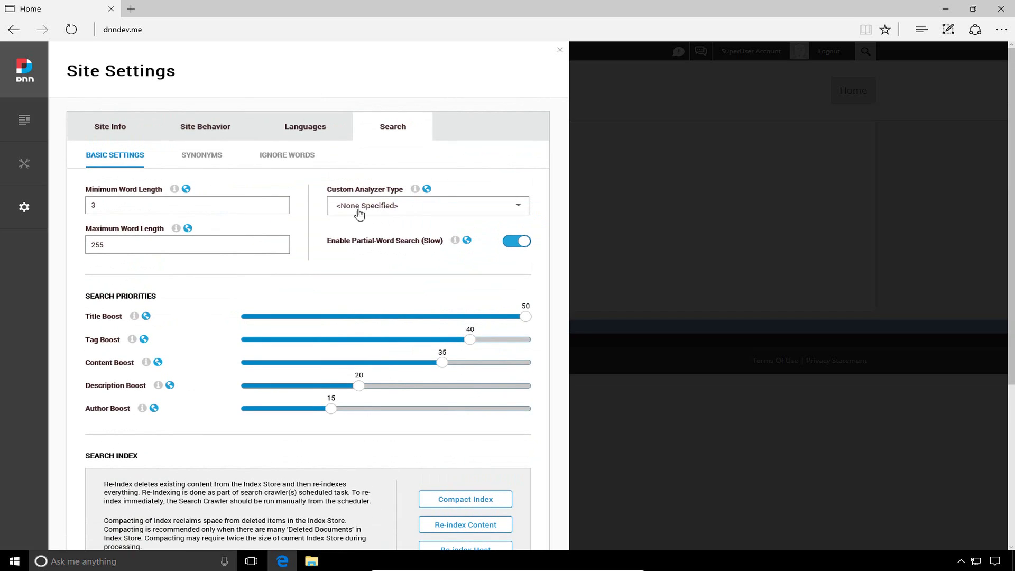
- Review the Synonyms list, then open and cancel editing the Ignore Words (and, are, but…) unchanged
click(208, 158)
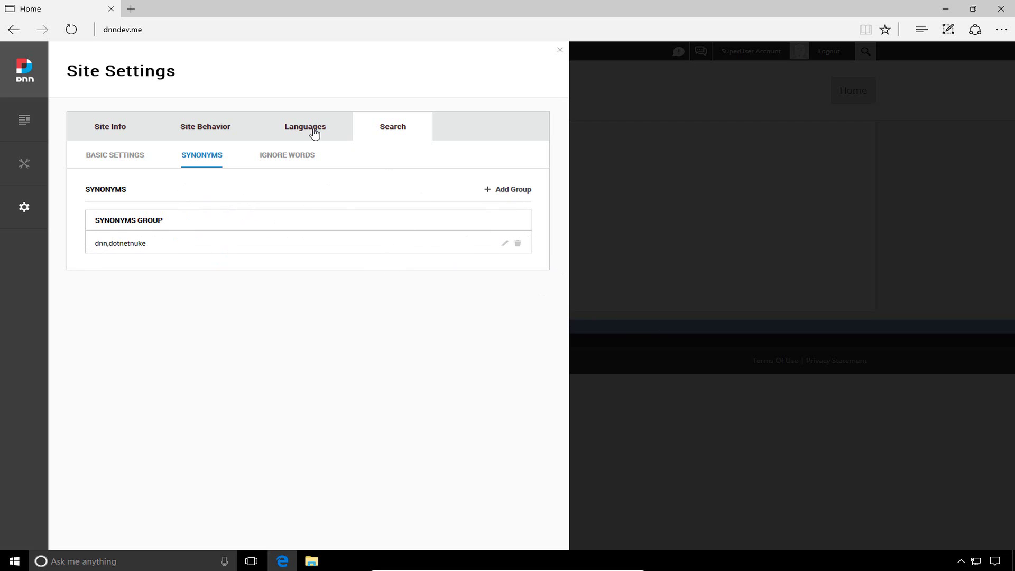
click(298, 154)
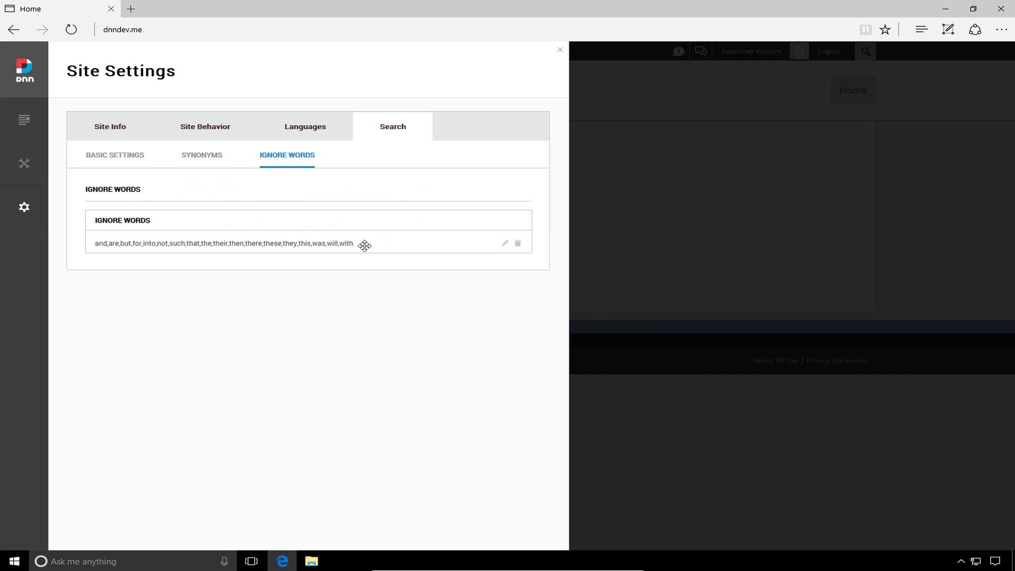
click(507, 241)
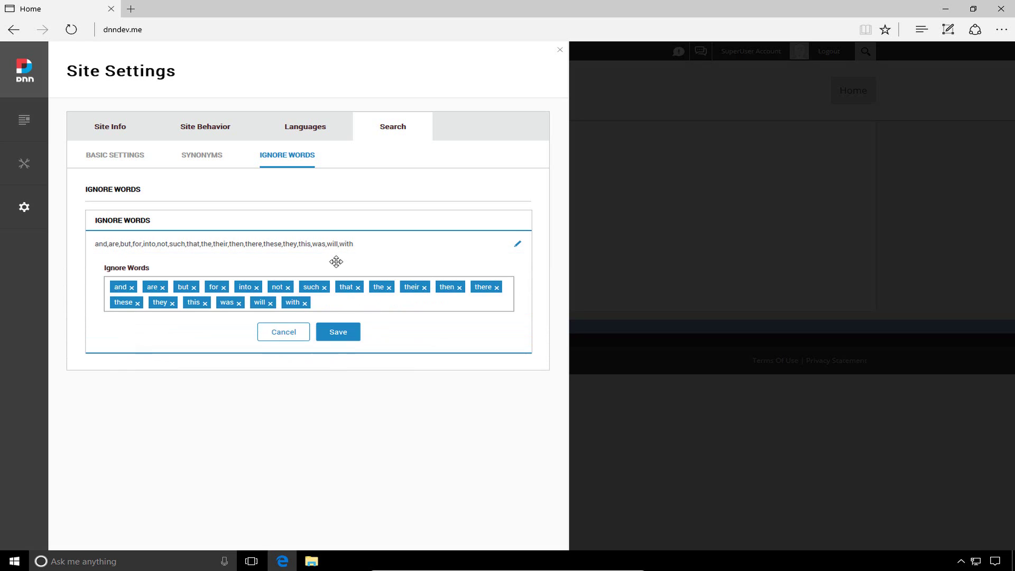
click(275, 333)
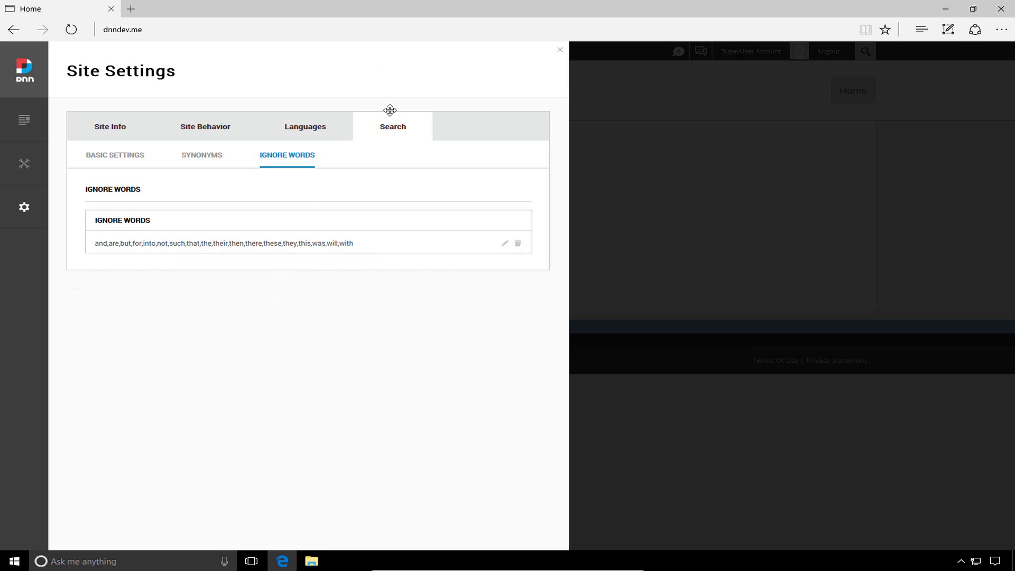
- Go back to Site Info showing DNN Development Site with logo.gif and favicon.ico
click(131, 128)
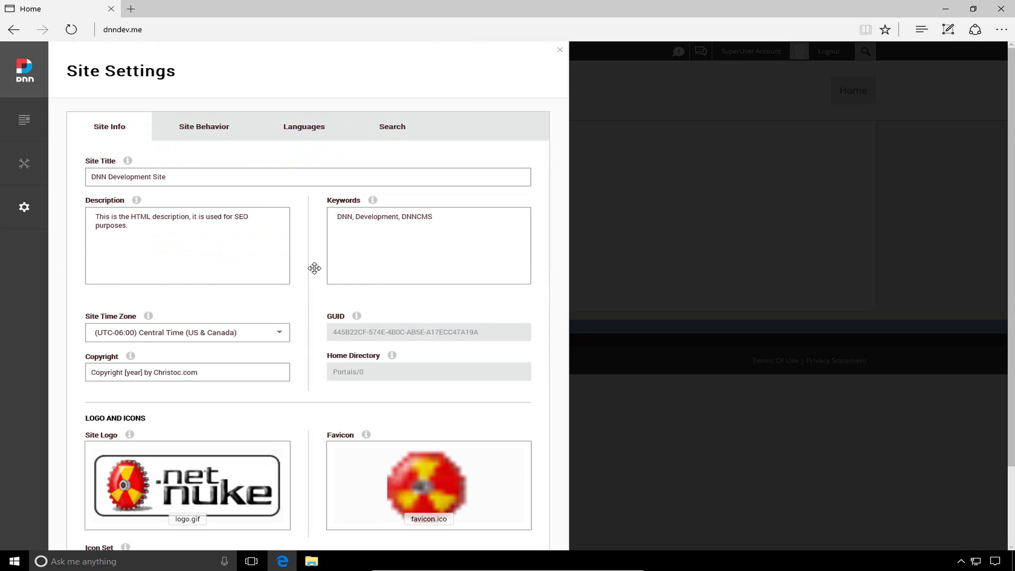